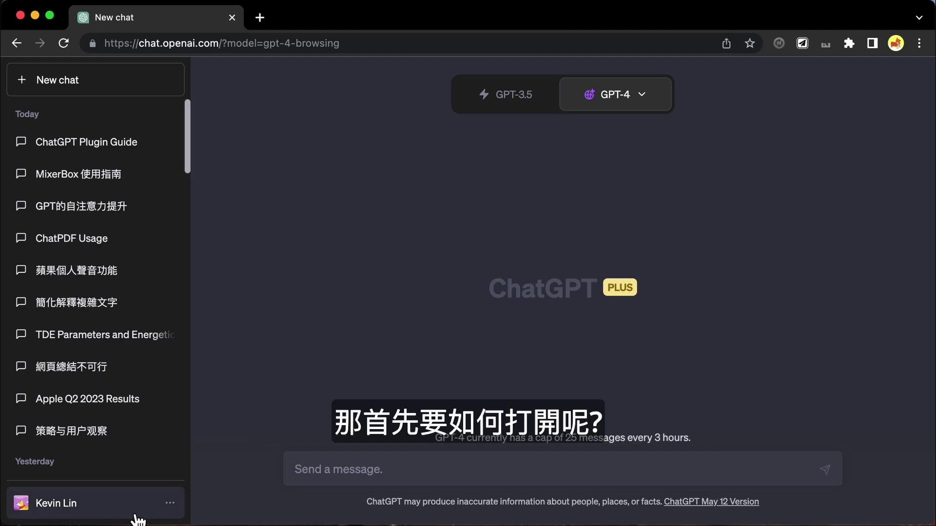
Open the beta features settings, check the Web browsing and Plugins switches, and close the settings.
{"action": "left_click", "coordinate": [132, 513]}
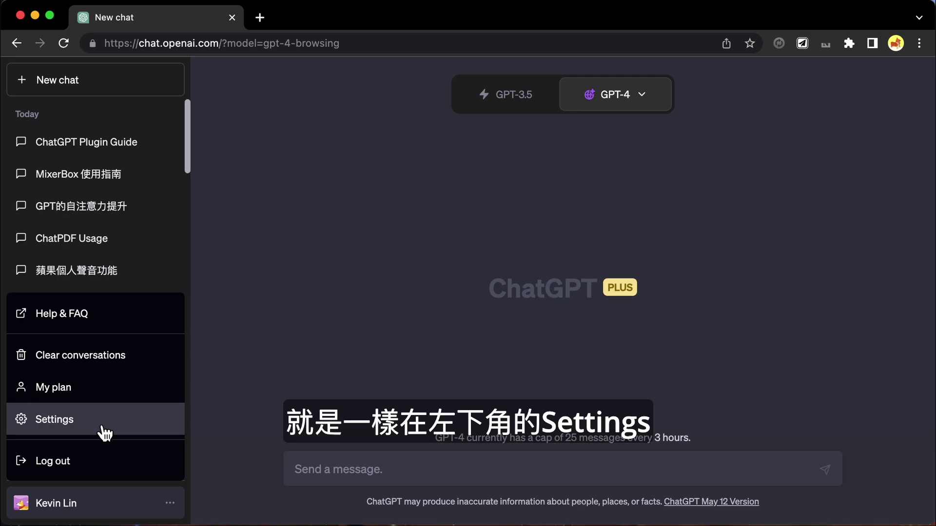
{"action": "left_click", "coordinate": [103, 429]}
{"action": "left_click", "coordinate": [320, 245]}
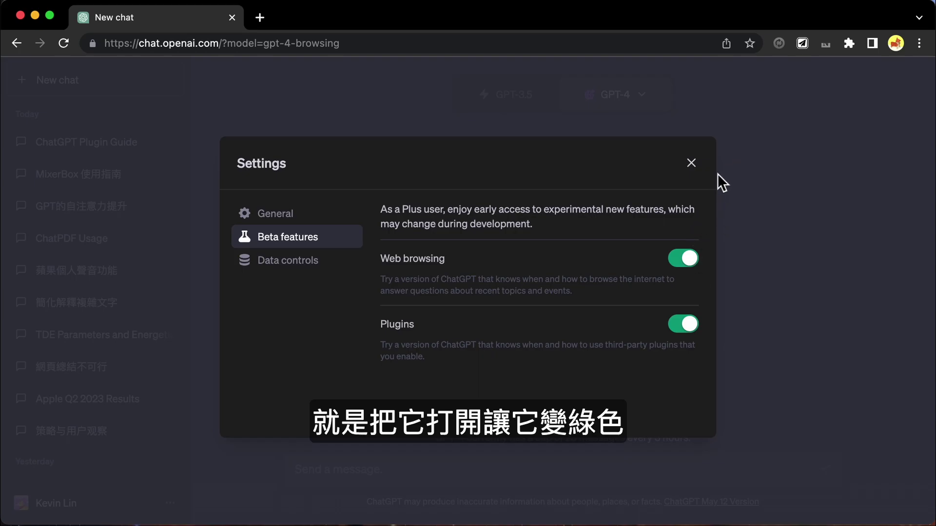
{"action": "left_click", "coordinate": [691, 163]}
{"action": "mouse_move", "coordinate": [645, 100]}
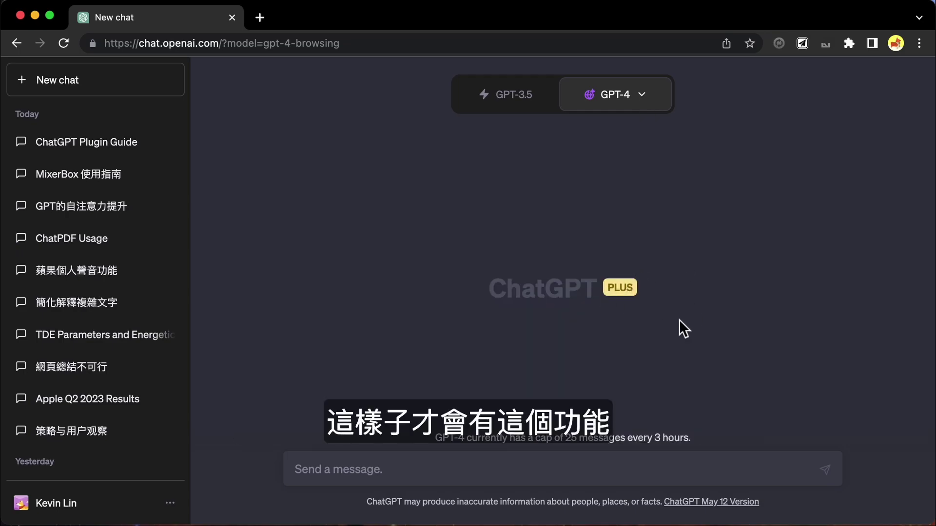
{"action": "mouse_move", "coordinate": [615, 94]}
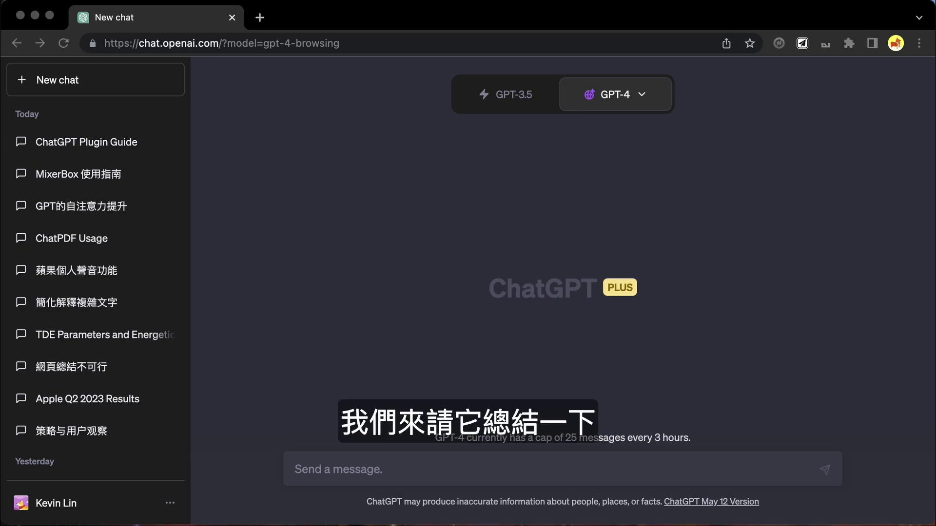
Send the prompt "總結apple在5月的相關新聞" and start the stopwatch in the other browser window.
{"action": "left_click", "coordinate": [597, 470]}
{"action": "type", "text": "總結apple在5月的相關新聞"}
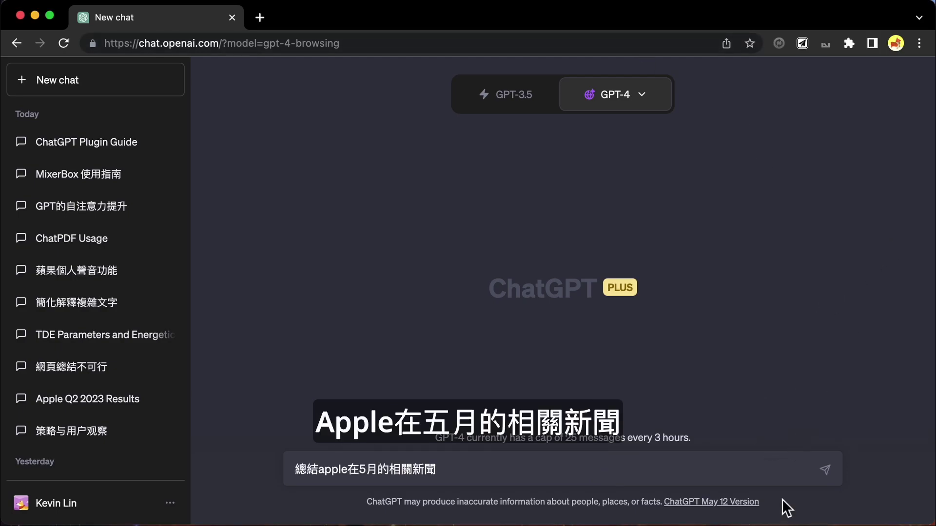
{"action": "key", "text": "Return"}
{"action": "key", "text": "super+Tab"}
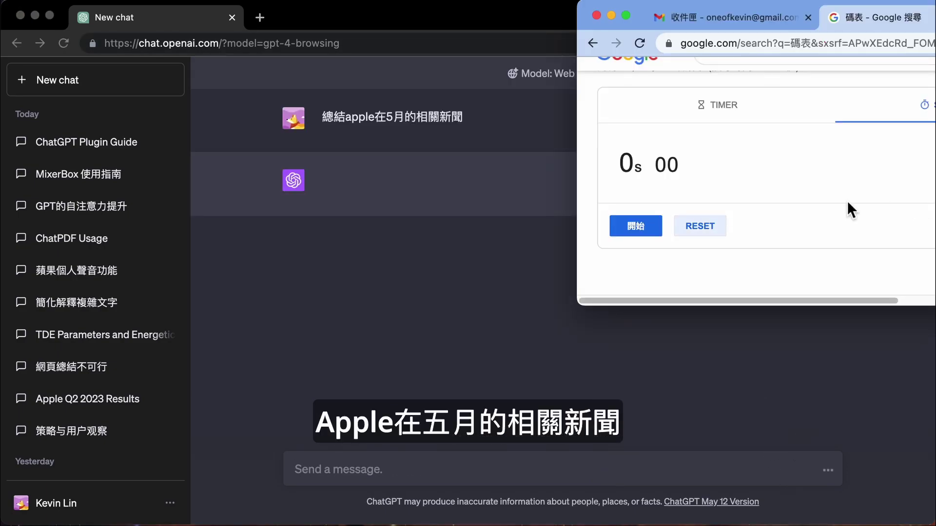
{"action": "left_click", "coordinate": [644, 236]}
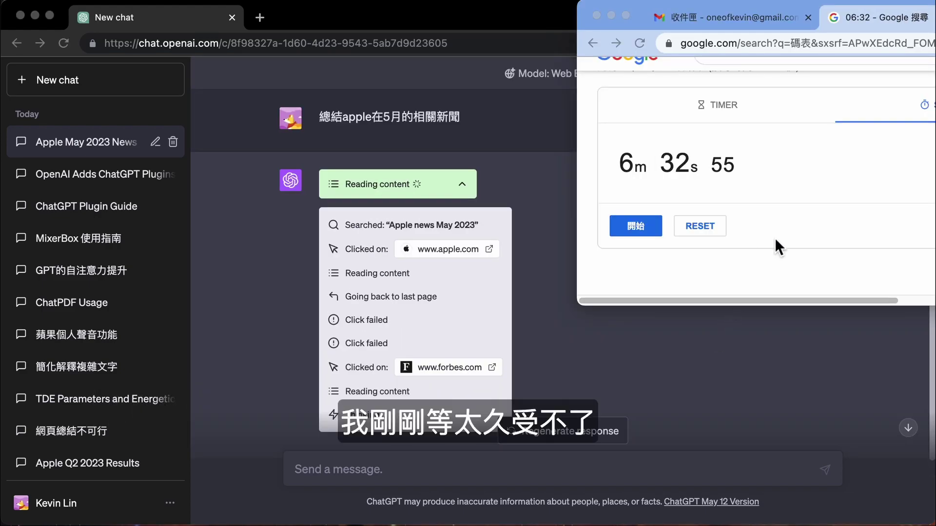
Reset the stopwatch and send the follow-up message "繼續" in the Apple news chat.
{"action": "left_click", "coordinate": [703, 226]}
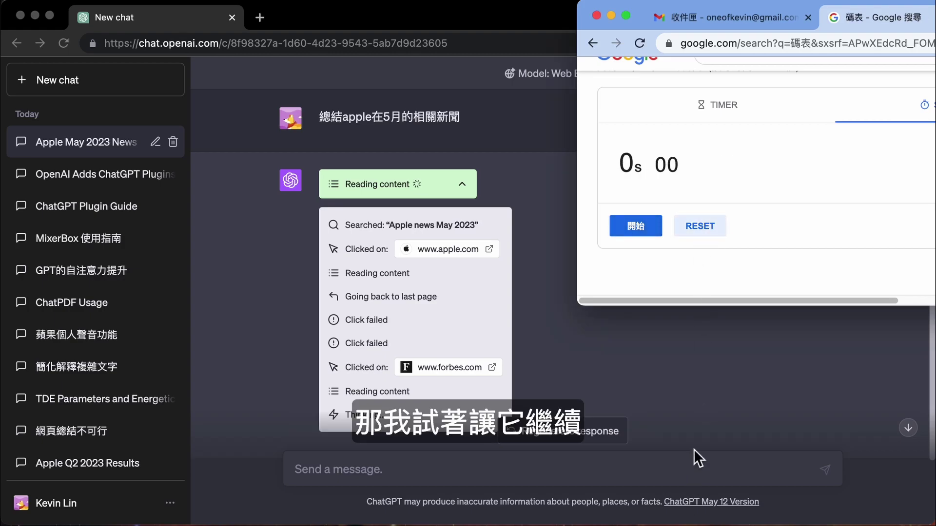
{"action": "left_click", "coordinate": [701, 464]}
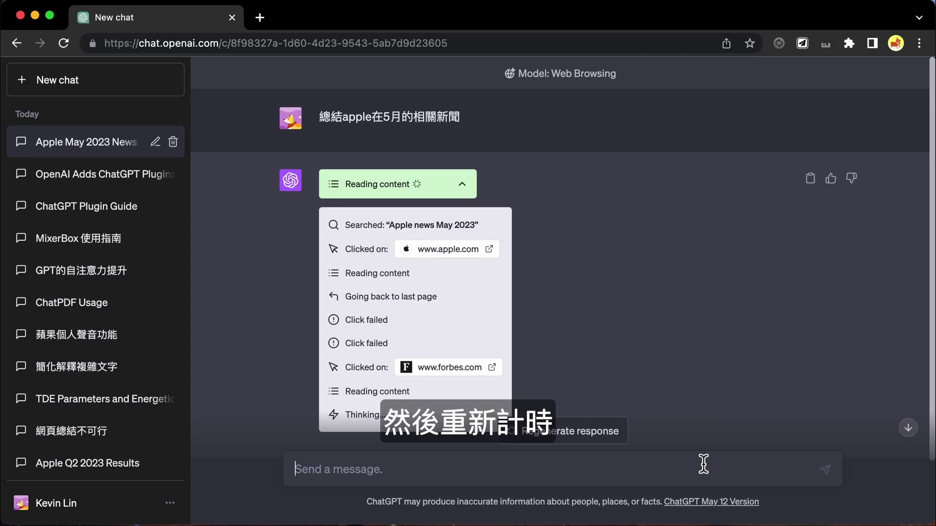
{"action": "type", "text": "繼續"}
{"action": "key", "text": "Return"}
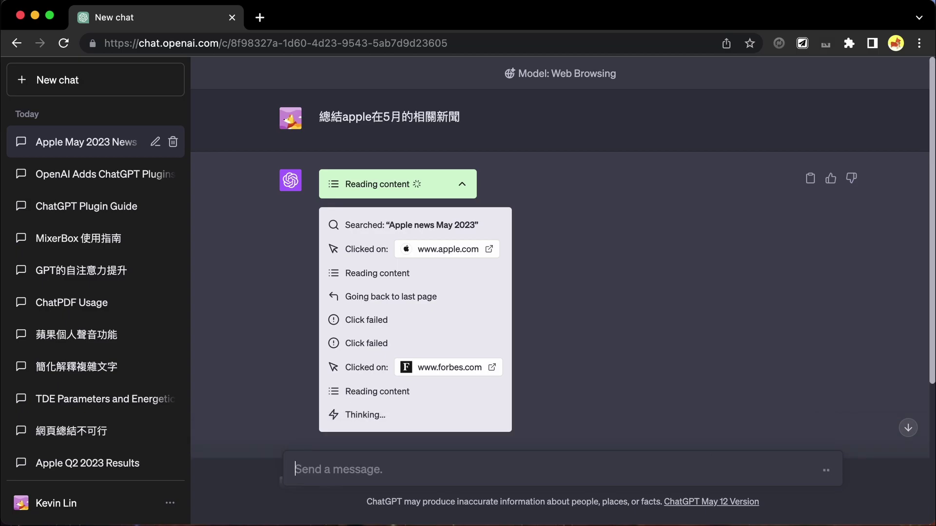
Time the continued response with the stopwatch and stop it when the answer is complete.
{"action": "key", "text": "super+grave"}
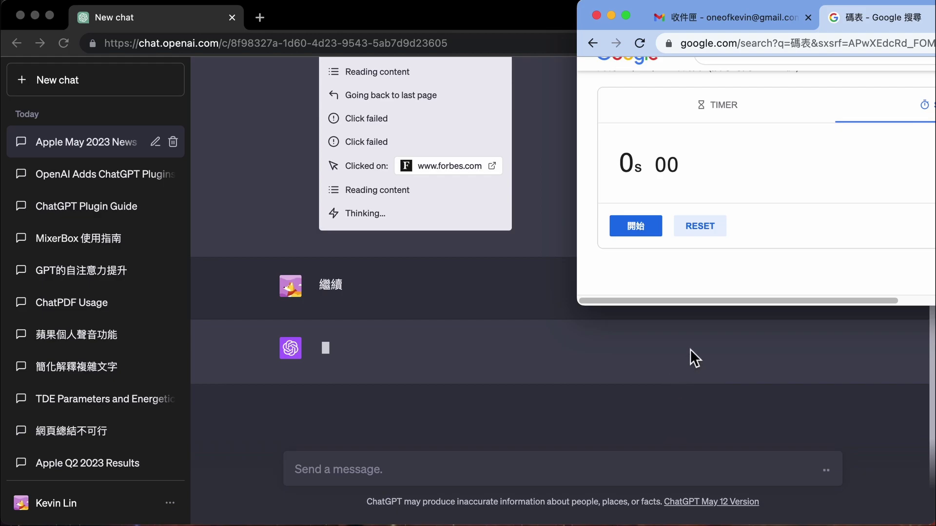
{"action": "left_click", "coordinate": [658, 228]}
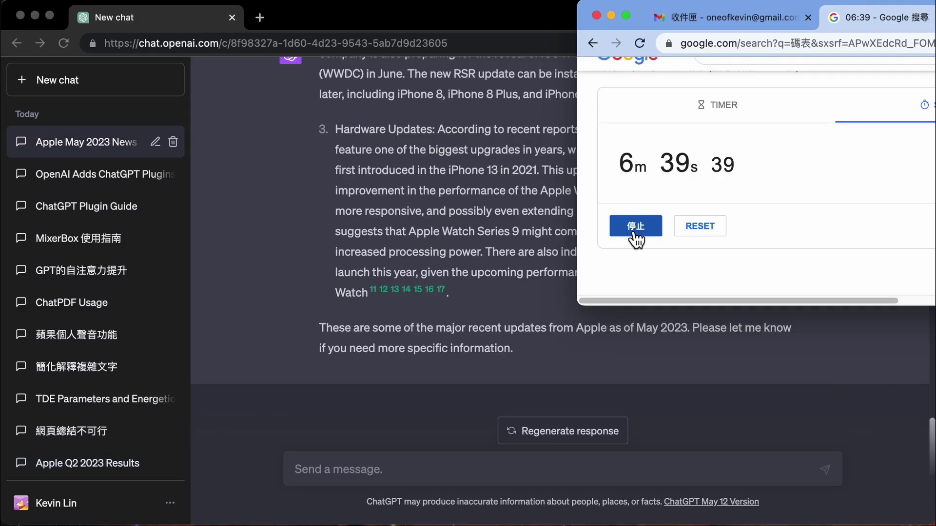
{"action": "left_click", "coordinate": [634, 230]}
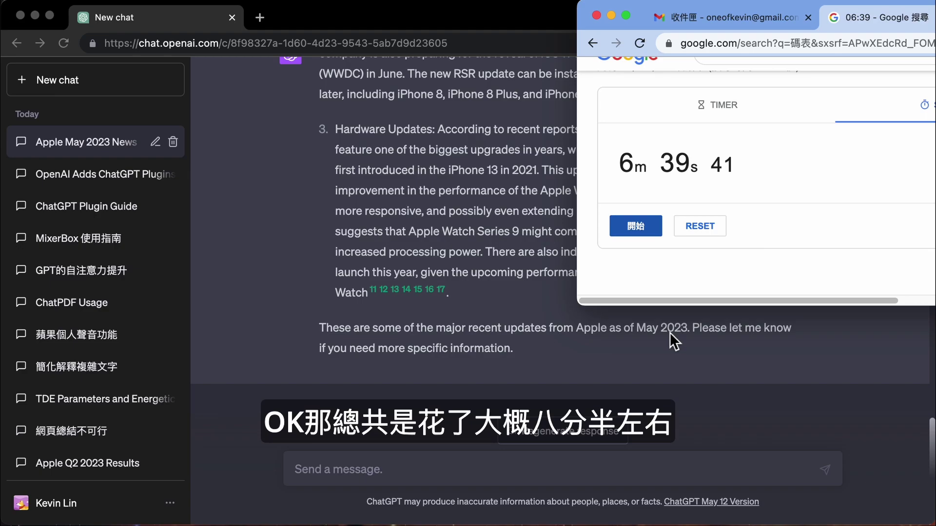
Review the browsing actions listed above the continued answer about Apple's May news.
{"action": "scroll", "coordinate": [502, 384], "scroll_direction": "up", "scroll_amount": 20}
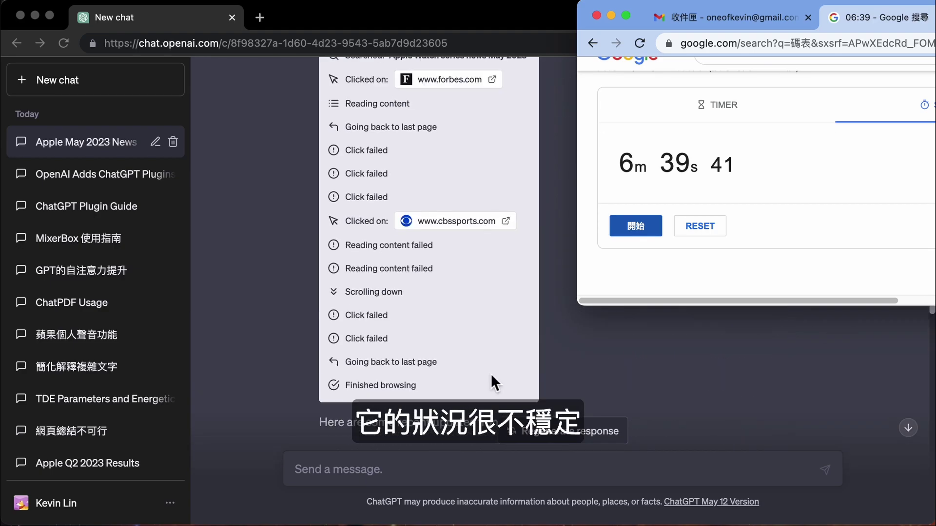
{"action": "scroll", "coordinate": [487, 373], "scroll_direction": "up", "scroll_amount": 10}
{"action": "scroll", "coordinate": [486, 369], "scroll_direction": "down", "scroll_amount": 5}
{"action": "scroll", "coordinate": [486, 367], "scroll_direction": "up", "scroll_amount": 5}
{"action": "scroll", "coordinate": [486, 366], "scroll_direction": "down", "scroll_amount": 10}
{"action": "scroll", "coordinate": [488, 366], "scroll_direction": "up", "scroll_amount": 5}
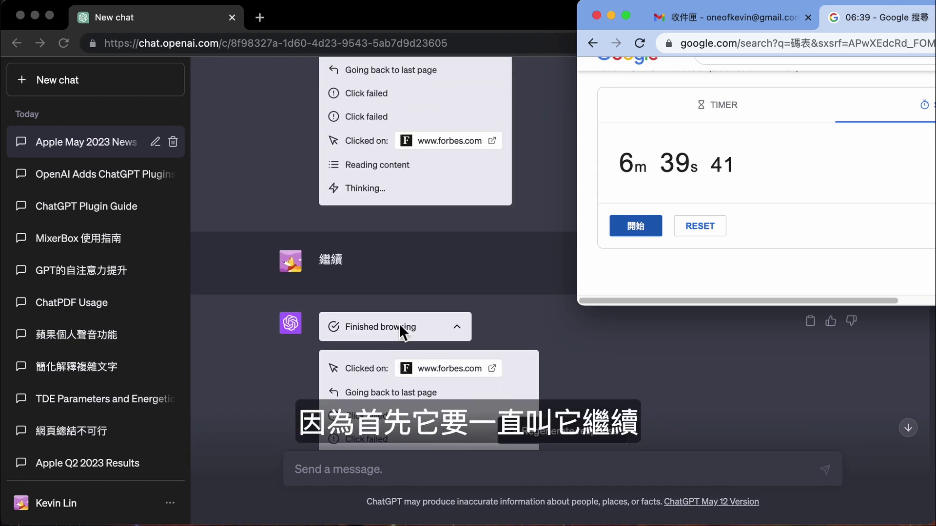
Collapse both browsing logs in the Apple news chat and check the language and content of the answer.
{"action": "left_click", "coordinate": [457, 327]}
{"action": "scroll", "coordinate": [448, 230], "scroll_direction": "up", "scroll_amount": 15}
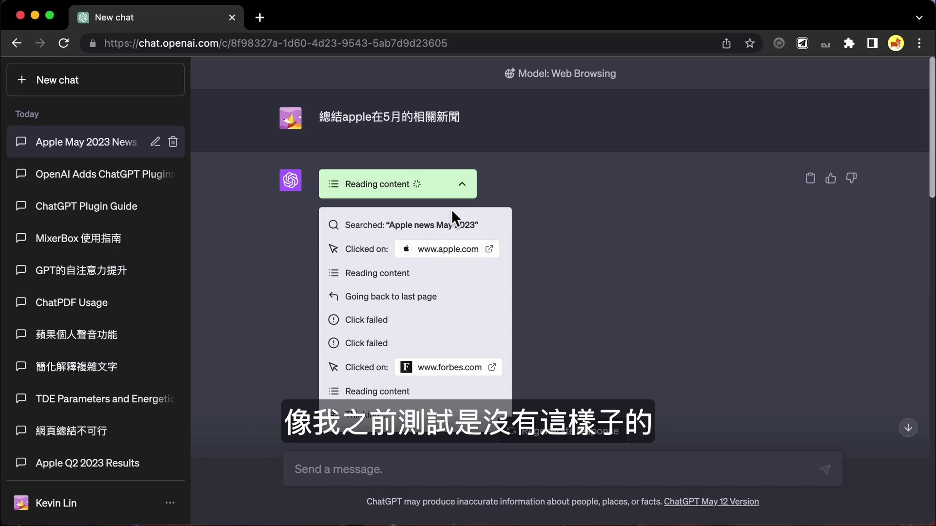
{"action": "left_click", "coordinate": [463, 187]}
{"action": "scroll", "coordinate": [497, 322], "scroll_direction": "down", "scroll_amount": 15}
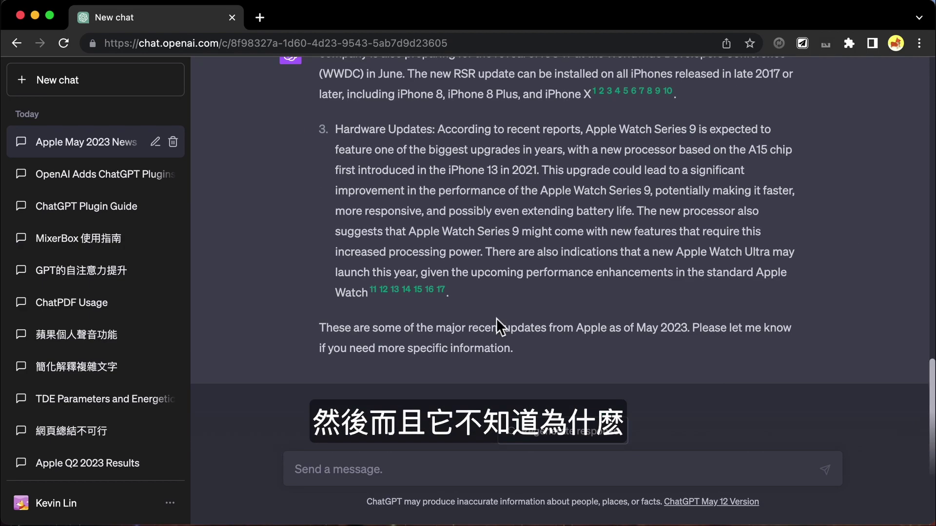
{"action": "scroll", "coordinate": [488, 317], "scroll_direction": "up", "scroll_amount": 15}
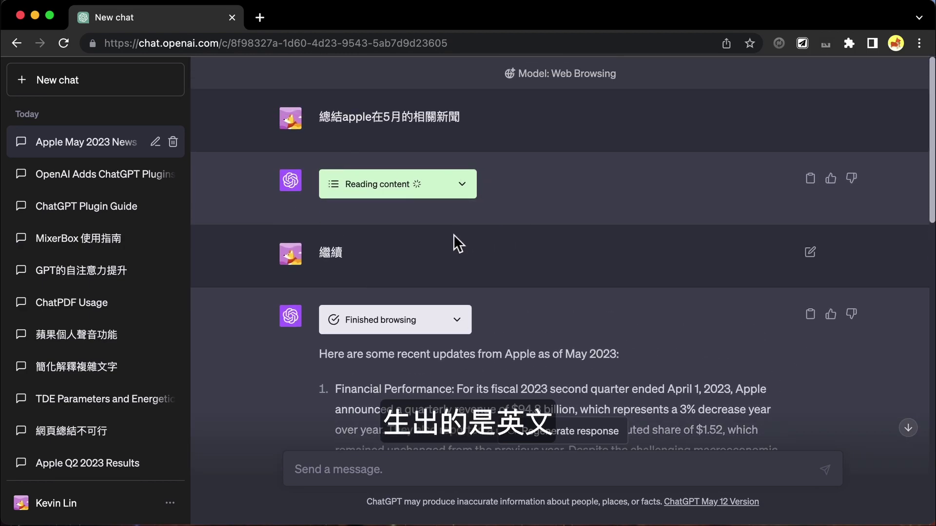
{"action": "scroll", "coordinate": [453, 235], "scroll_direction": "down", "scroll_amount": 15}
View the 網頁總結不可行 chat, then inspect the browsing actions in the TDE Parameters and Energetics chat.
{"action": "left_click", "coordinate": [87, 430]}
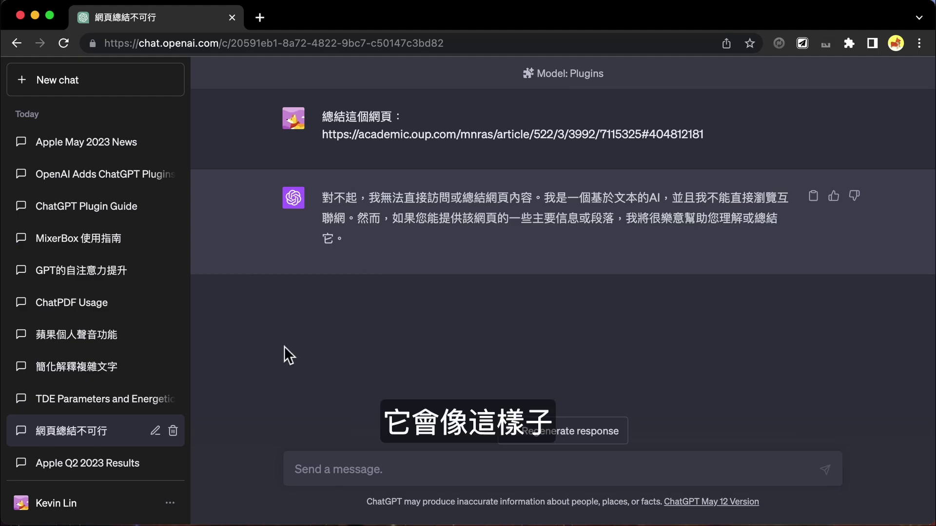
{"action": "left_click", "coordinate": [129, 407]}
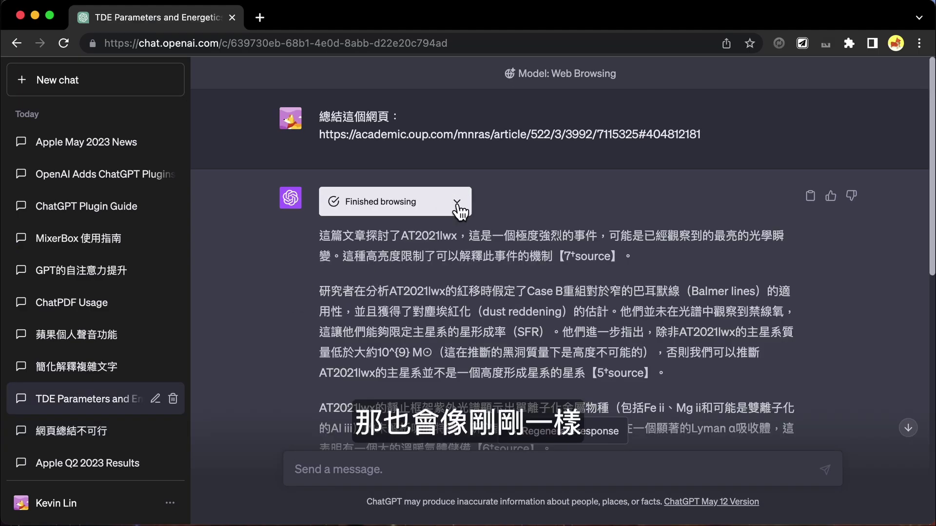
{"action": "left_click", "coordinate": [457, 203]}
{"action": "scroll", "coordinate": [461, 204], "scroll_direction": "down", "scroll_amount": 5}
{"action": "scroll", "coordinate": [463, 203], "scroll_direction": "up", "scroll_amount": 4}
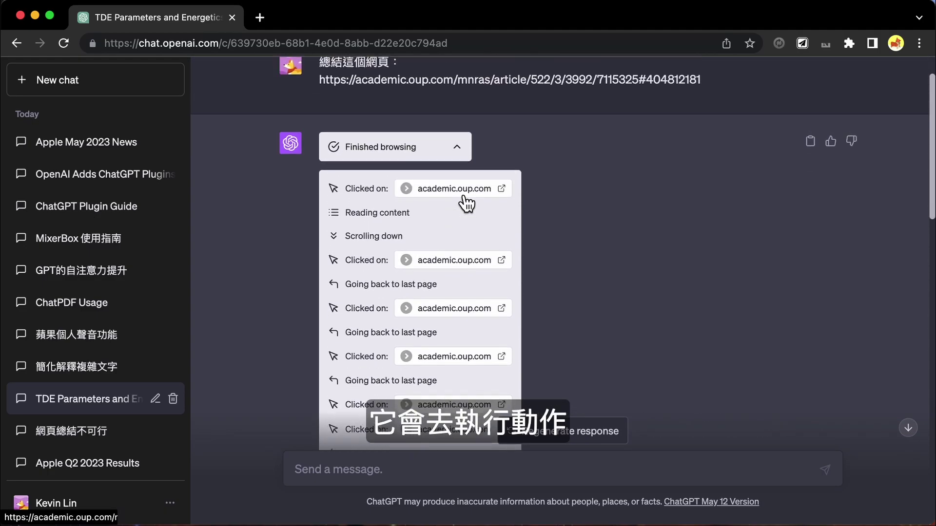
{"action": "left_click", "coordinate": [458, 147]}
Read through the AT2021lwx article summary in the TDE Parameters chat.
{"action": "scroll", "coordinate": [506, 253], "scroll_direction": "down", "scroll_amount": 5}
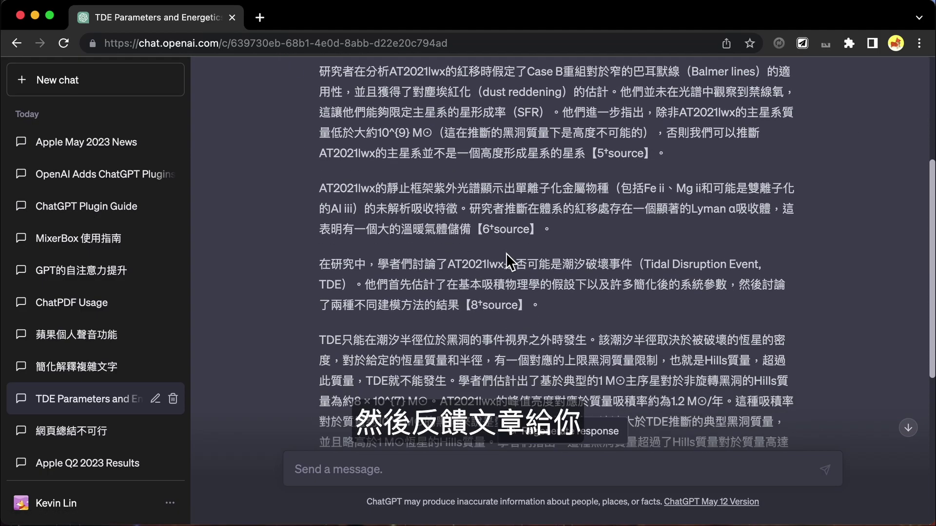
{"action": "scroll", "coordinate": [488, 292], "scroll_direction": "up", "scroll_amount": 6}
{"action": "scroll", "coordinate": [509, 297], "scroll_direction": "down", "scroll_amount": 10}
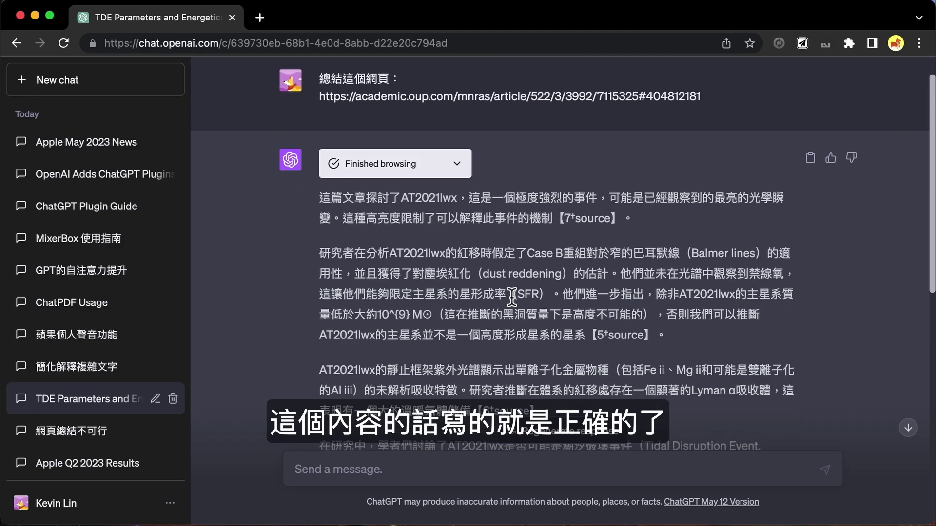
{"action": "scroll", "coordinate": [511, 297], "scroll_direction": "up", "scroll_amount": 10}
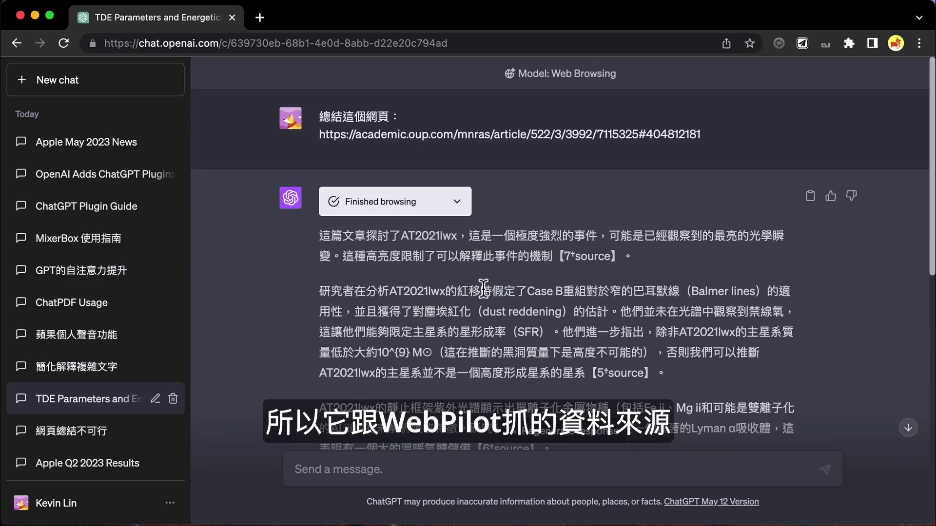
{"action": "scroll", "coordinate": [343, 315], "scroll_direction": "down", "scroll_amount": 7}
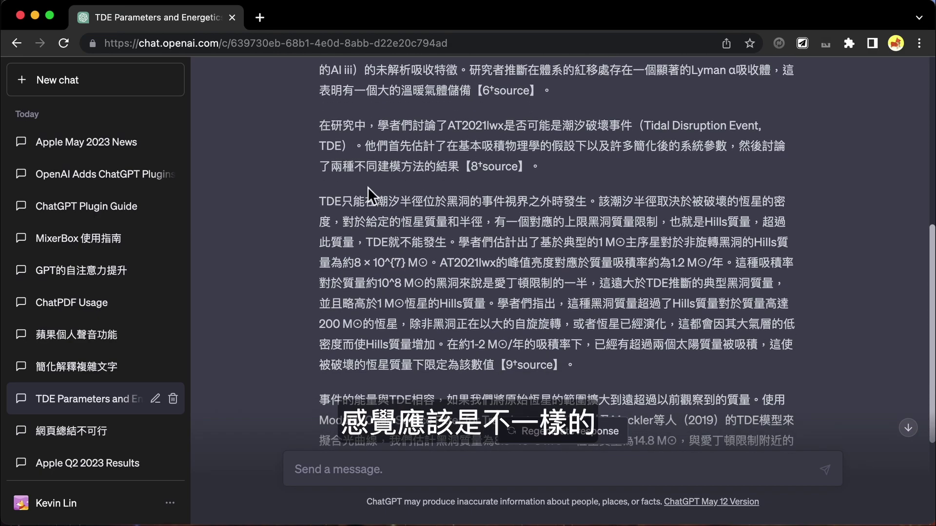
{"action": "scroll", "coordinate": [367, 186], "scroll_direction": "up", "scroll_amount": 6}
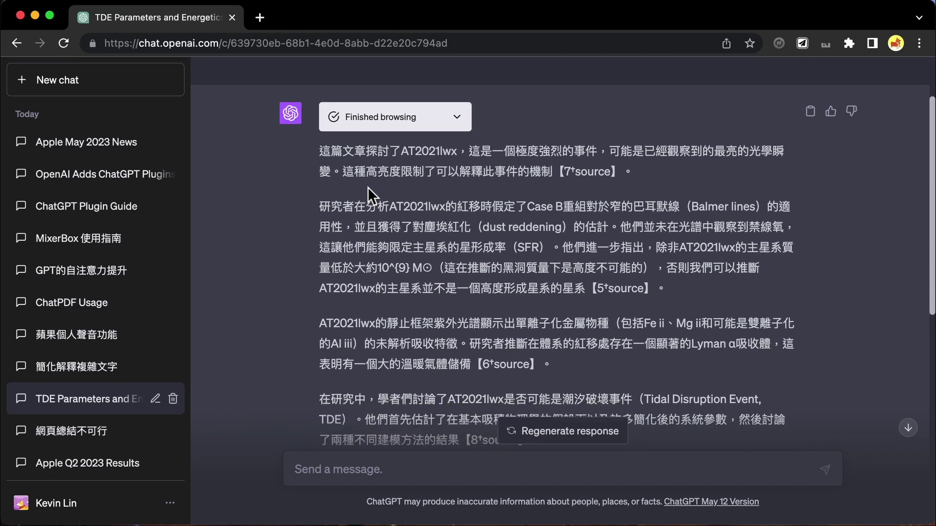
{"action": "scroll", "coordinate": [368, 187], "scroll_direction": "down", "scroll_amount": 3}
{"action": "scroll", "coordinate": [367, 186], "scroll_direction": "down", "scroll_amount": 6}
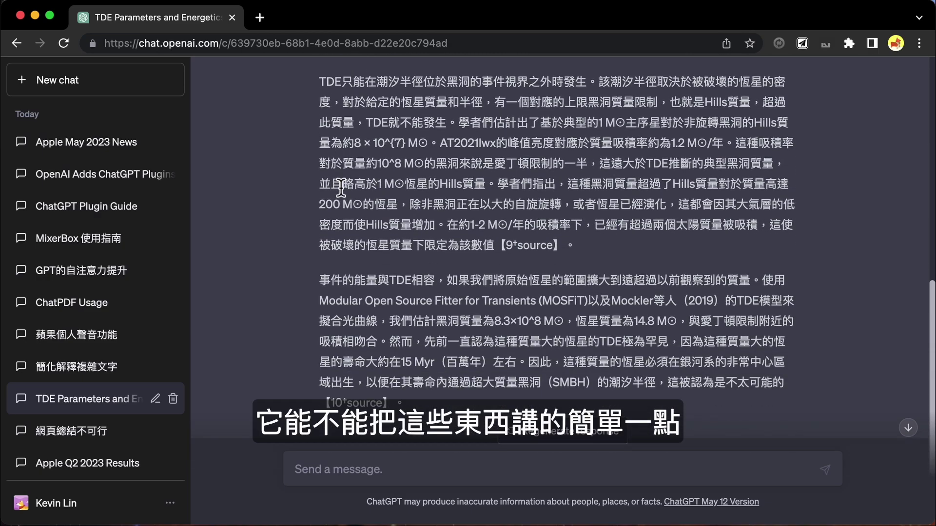
{"action": "scroll", "coordinate": [341, 187], "scroll_direction": "up", "scroll_amount": 9}
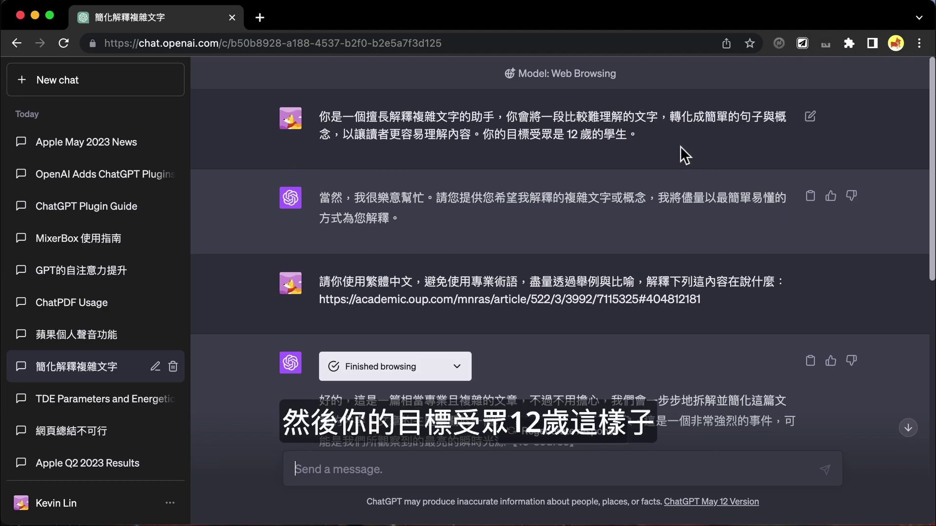
Examine the prompts for a 12-year-old audience and the simplified article explanation in the 簡化解釋複雜文字 chat.
{"action": "scroll", "coordinate": [626, 188], "scroll_direction": "down", "scroll_amount": 1}
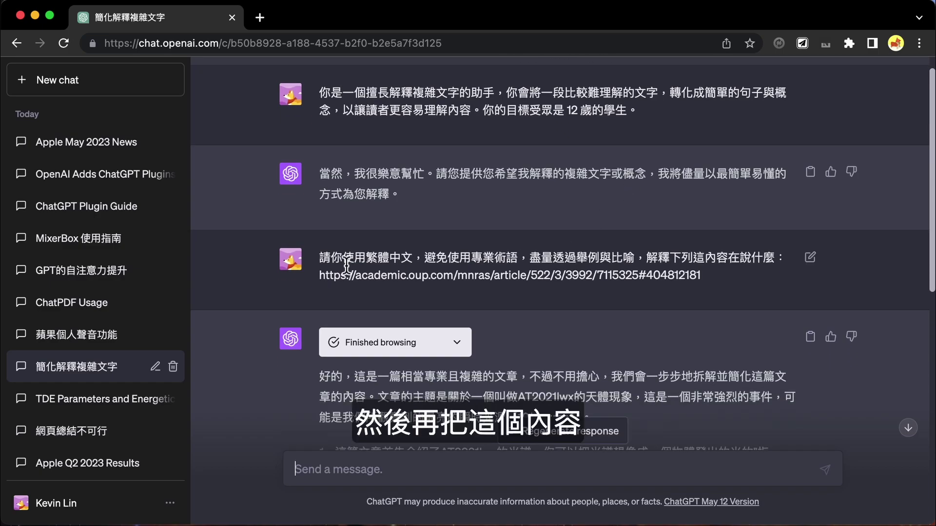
{"action": "scroll", "coordinate": [573, 297], "scroll_direction": "up", "scroll_amount": 1}
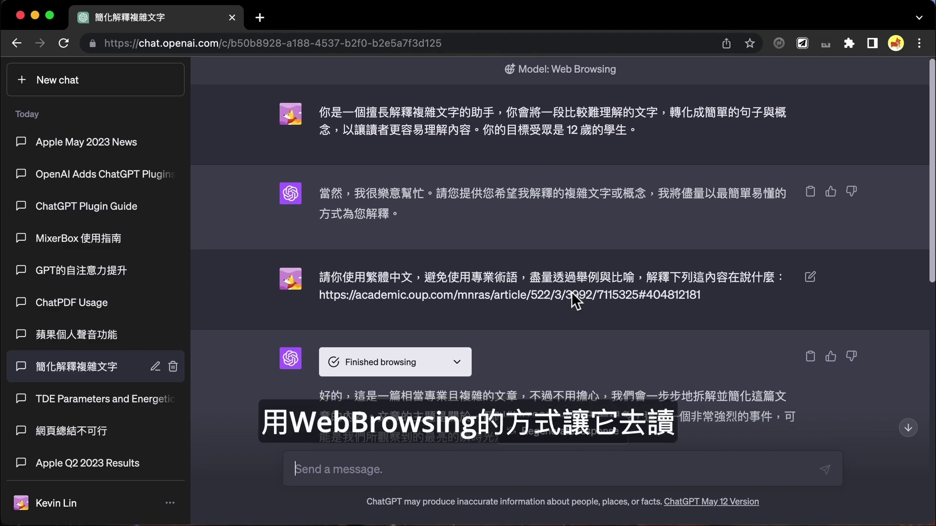
{"action": "scroll", "coordinate": [569, 291], "scroll_direction": "down", "scroll_amount": 5}
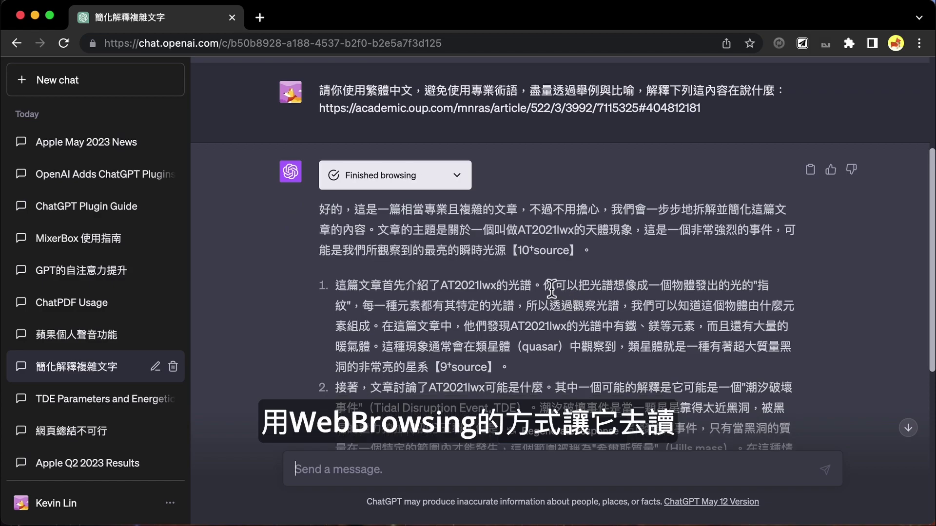
{"action": "scroll", "coordinate": [551, 288], "scroll_direction": "down", "scroll_amount": 2}
{"action": "scroll", "coordinate": [484, 259], "scroll_direction": "down", "scroll_amount": 3}
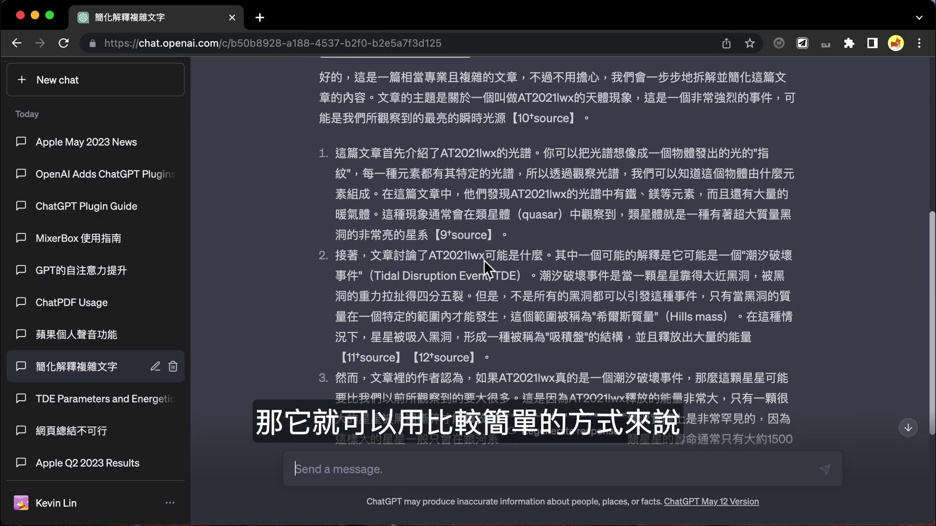
{"action": "scroll", "coordinate": [487, 253], "scroll_direction": "down", "scroll_amount": 2}
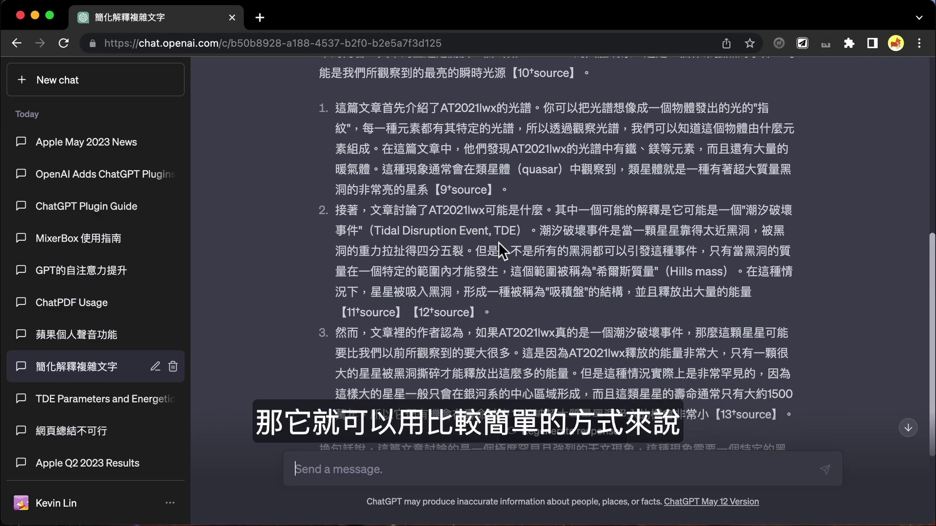
{"action": "scroll", "coordinate": [351, 229], "scroll_direction": "down", "scroll_amount": 1}
{"action": "scroll", "coordinate": [341, 233], "scroll_direction": "up", "scroll_amount": 3}
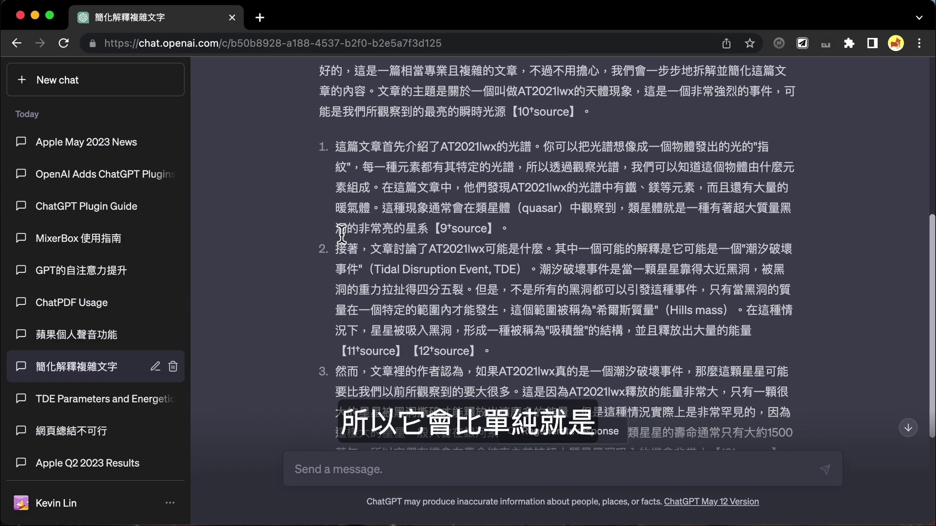
{"action": "scroll", "coordinate": [342, 234], "scroll_direction": "up", "scroll_amount": 10}
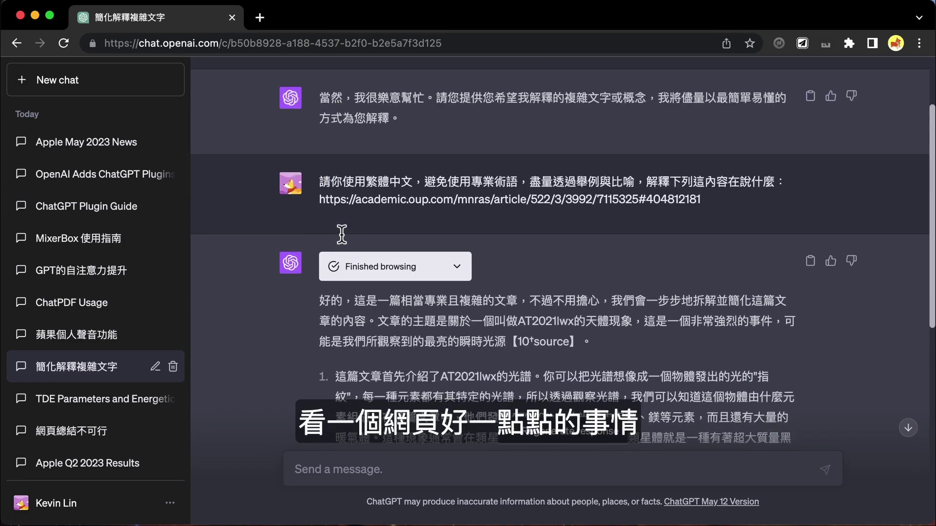
Read the rest of the simplified AT2021lwx explanation, then open the 蘋果個人聲音功能 chat at its multi-page analysis prompt.
{"action": "scroll", "coordinate": [359, 241], "scroll_direction": "down", "scroll_amount": 6}
{"action": "scroll", "coordinate": [325, 277], "scroll_direction": "down", "scroll_amount": 5}
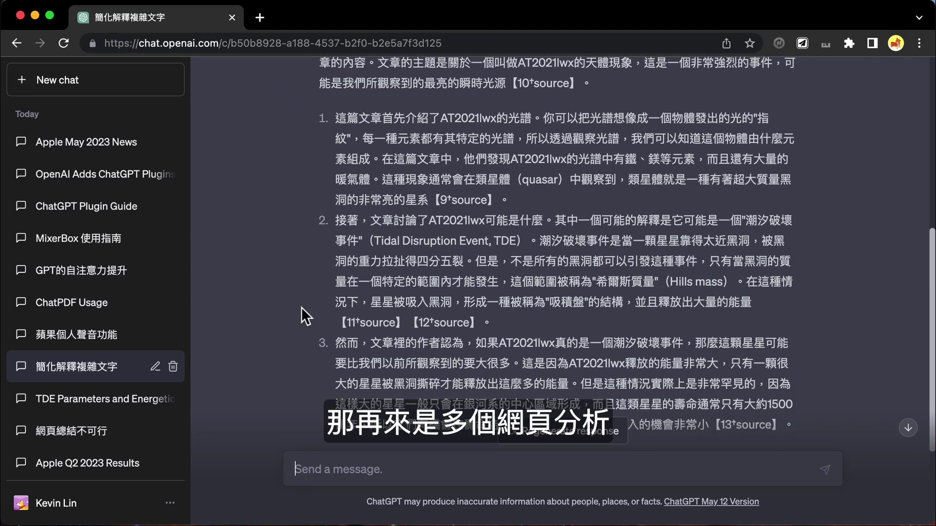
{"action": "left_click", "coordinate": [146, 338]}
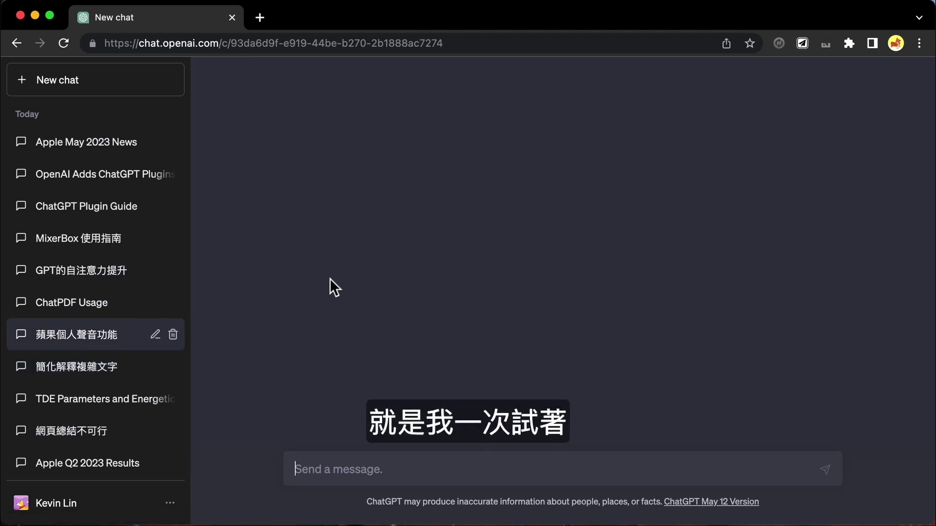
{"action": "scroll", "coordinate": [311, 255], "scroll_direction": "up", "scroll_amount": 15}
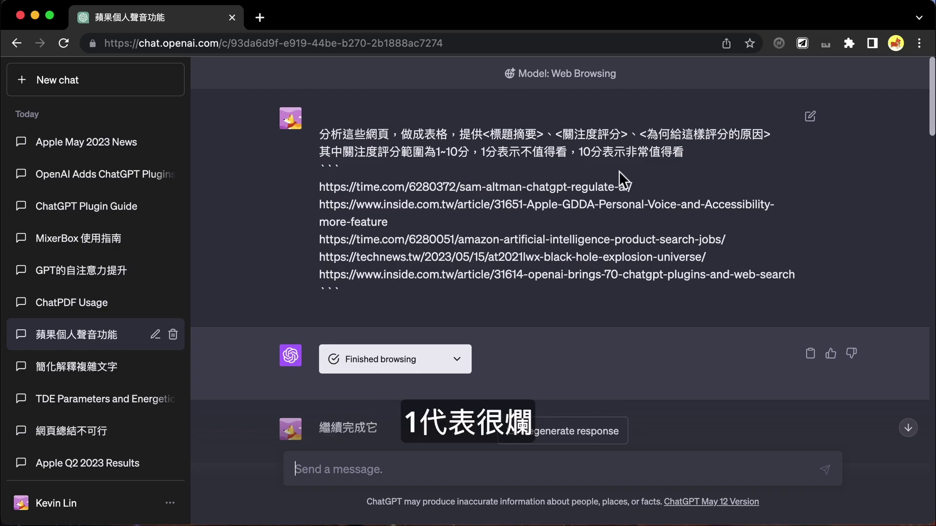
Review the follow-up replies and the article rating table for the submitted web pages in the 蘋果個人聲音功能 chat.
{"action": "scroll", "coordinate": [734, 169], "scroll_direction": "down", "scroll_amount": 3}
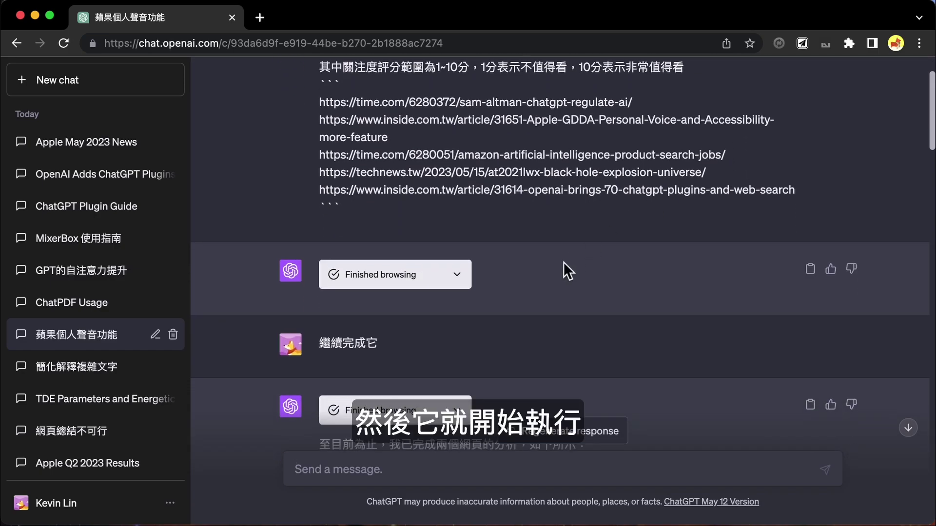
{"action": "scroll", "coordinate": [563, 261], "scroll_direction": "down", "scroll_amount": 1}
{"action": "scroll", "coordinate": [463, 251], "scroll_direction": "down", "scroll_amount": 1}
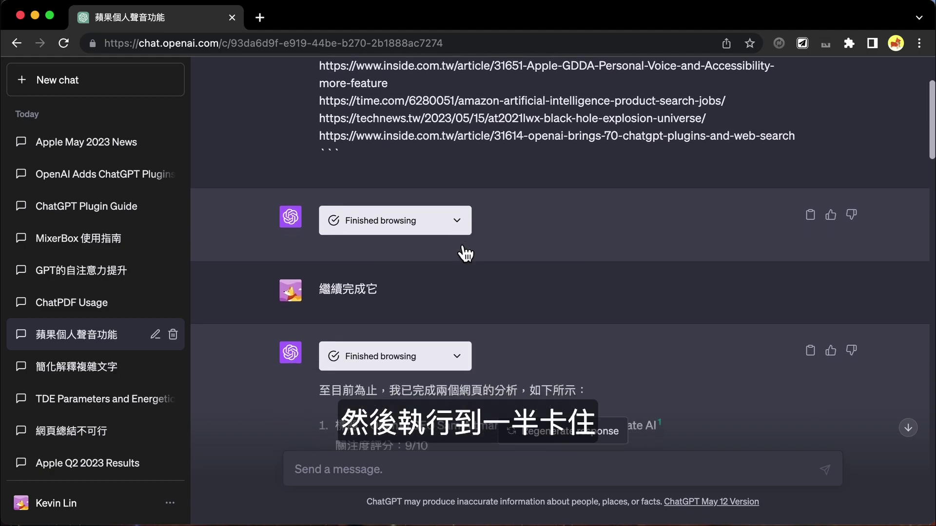
{"action": "scroll", "coordinate": [466, 252], "scroll_direction": "down", "scroll_amount": 3}
{"action": "type", "text": "繼續"}
{"action": "key", "text": "Return"}
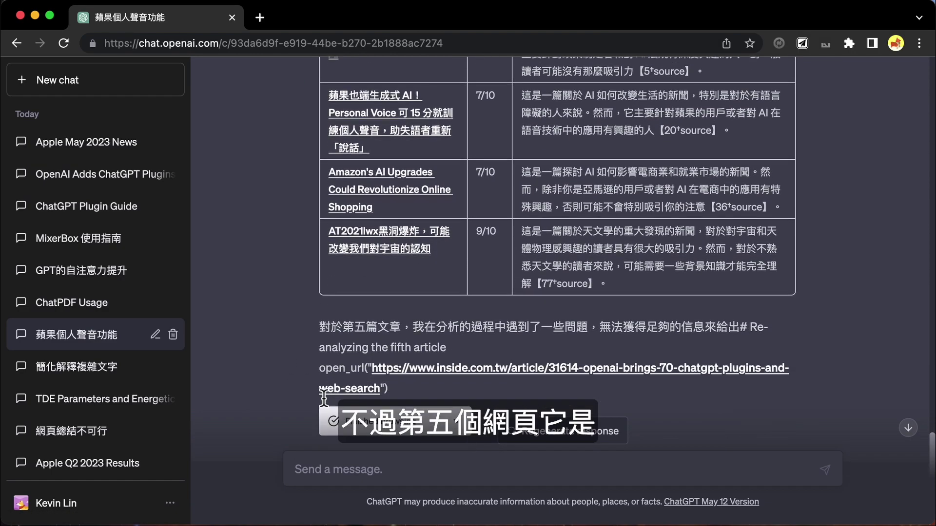
{"action": "scroll", "coordinate": [292, 308], "scroll_direction": "up", "scroll_amount": 3}
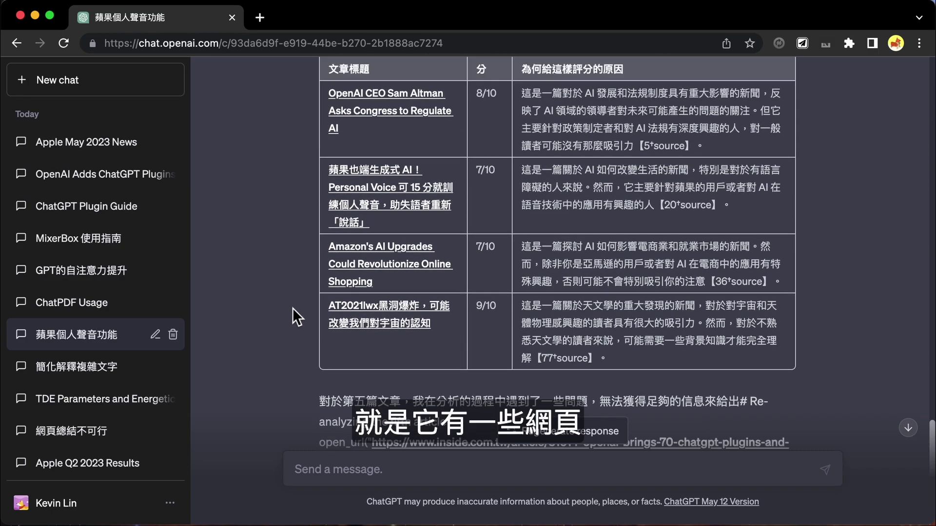
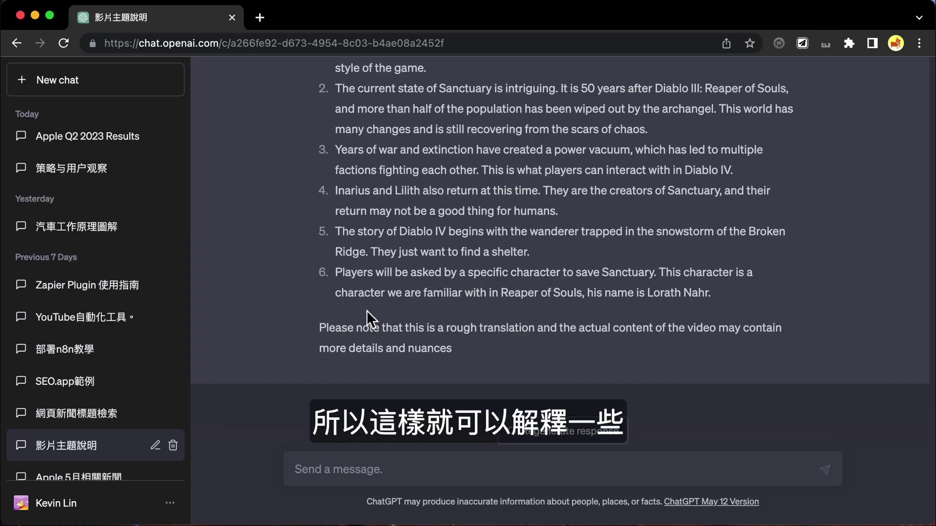
Go back to the first video question in the 影片主題說明 chat and expand its VoxScript call details.
{"action": "scroll", "coordinate": [366, 309], "scroll_direction": "up", "scroll_amount": 20}
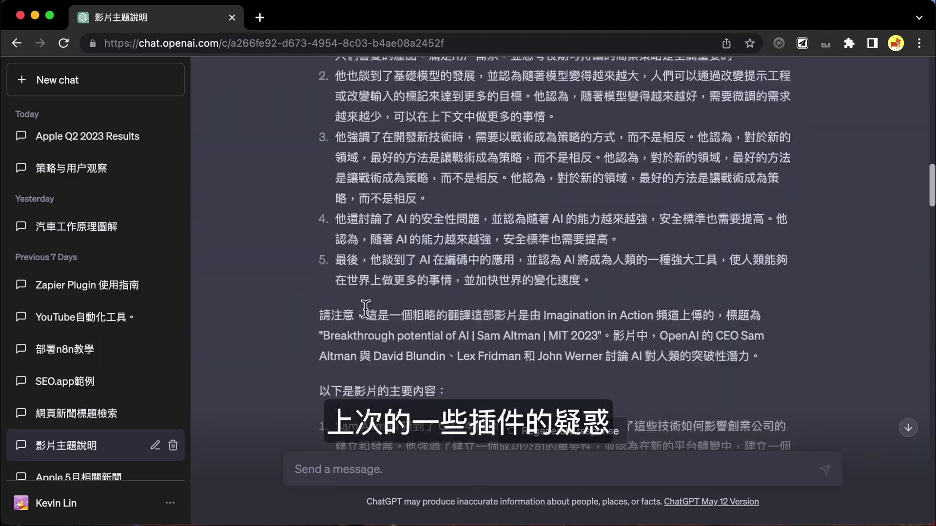
{"action": "scroll", "coordinate": [367, 312], "scroll_direction": "up", "scroll_amount": 2}
{"action": "scroll", "coordinate": [554, 290], "scroll_direction": "down", "scroll_amount": 5}
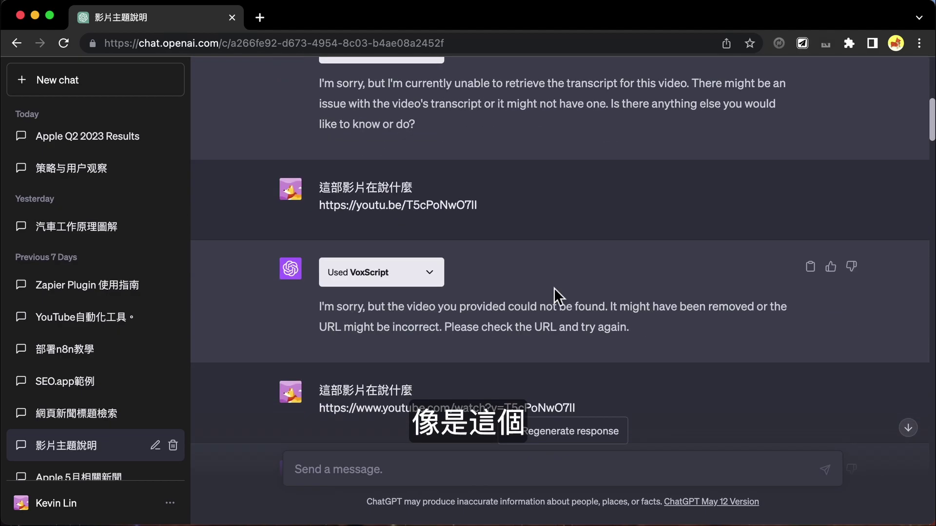
{"action": "scroll", "coordinate": [554, 288], "scroll_direction": "up", "scroll_amount": 5}
{"action": "left_click", "coordinate": [435, 205]}
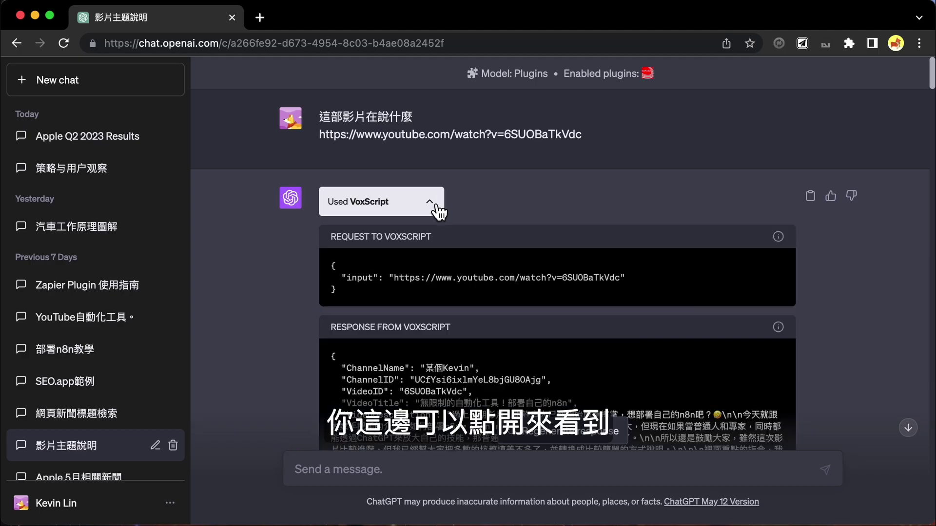
Examine the VoxScript request and response, collapse the details, and view the further video replies.
{"action": "scroll", "coordinate": [461, 238], "scroll_direction": "down", "scroll_amount": 5}
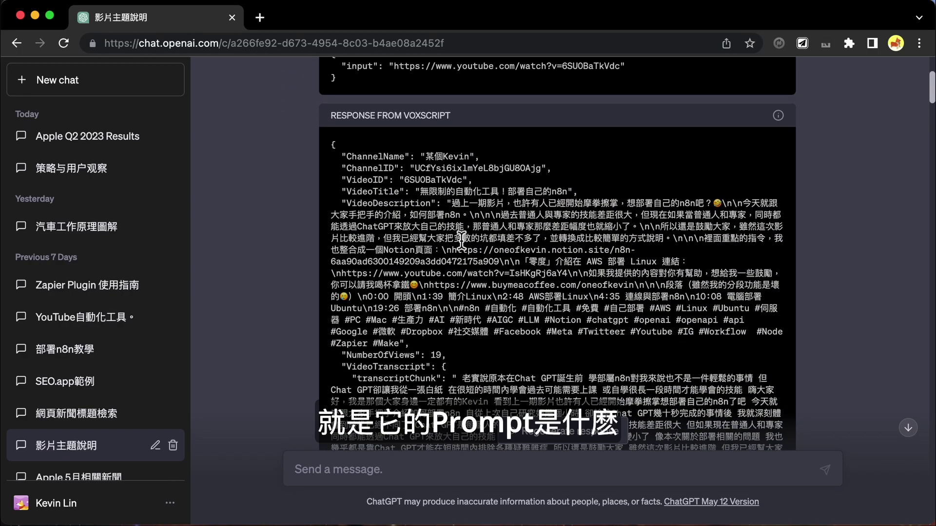
{"action": "scroll", "coordinate": [461, 239], "scroll_direction": "up", "scroll_amount": 1}
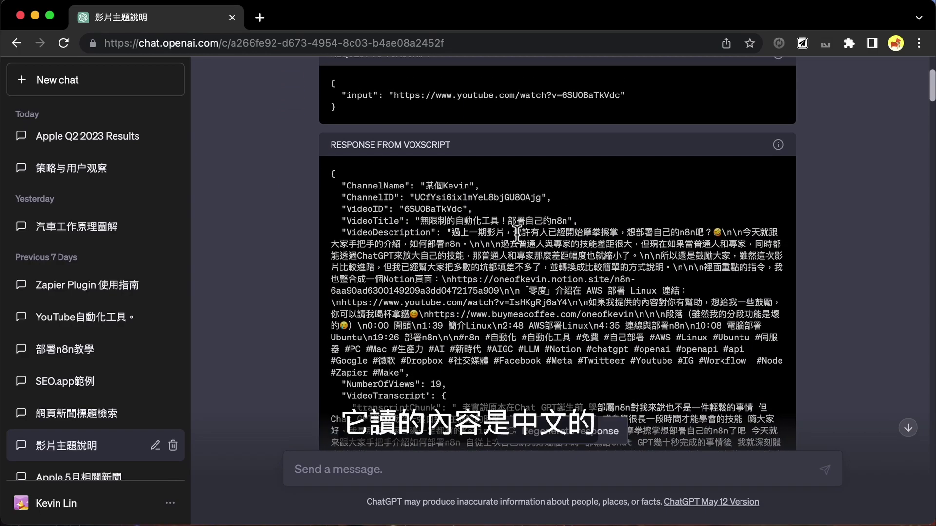
{"action": "scroll", "coordinate": [472, 315], "scroll_direction": "up", "scroll_amount": 5}
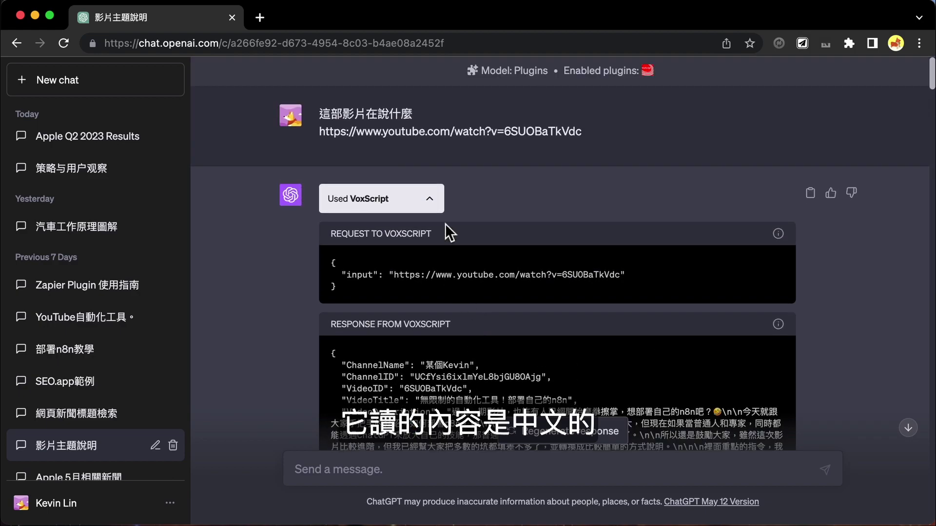
{"action": "left_click", "coordinate": [420, 197]}
{"action": "scroll", "coordinate": [427, 199], "scroll_direction": "down", "scroll_amount": 5}
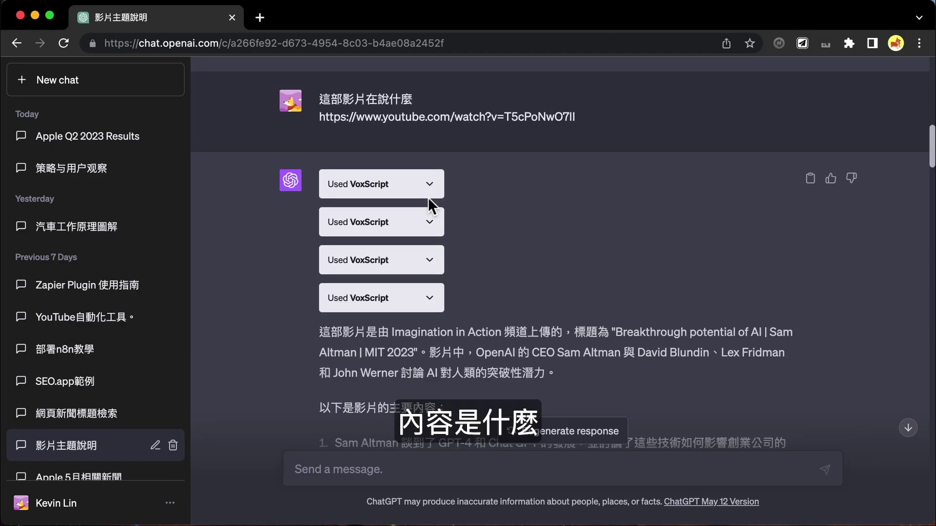
Open the 網頁新聞標題檢索 chat and expand the WebPilot call details for the academic.oup.com article.
{"action": "left_click", "coordinate": [76, 413]}
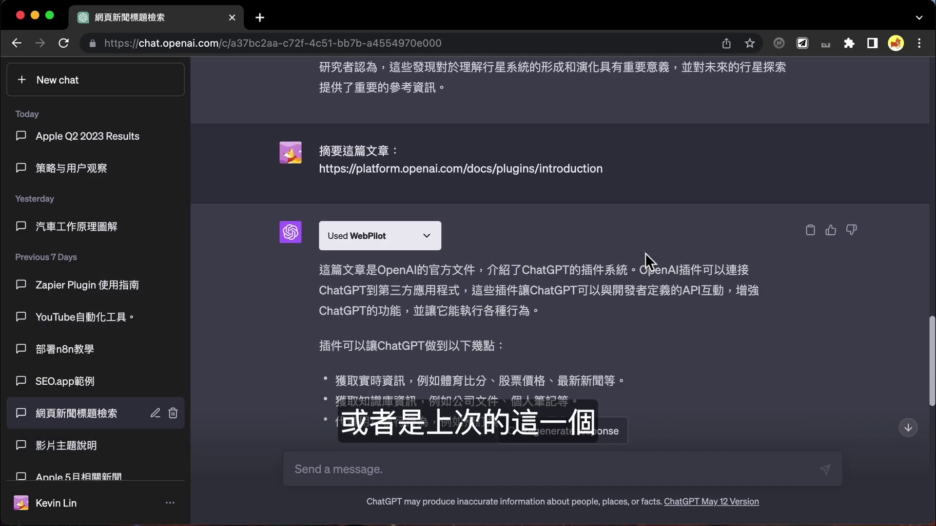
{"action": "scroll", "coordinate": [645, 255], "scroll_direction": "up", "scroll_amount": 15}
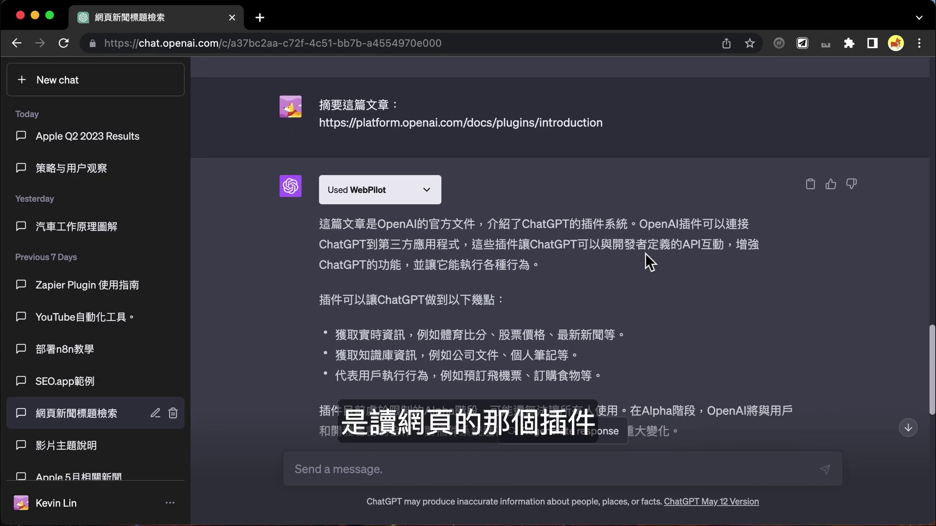
{"action": "scroll", "coordinate": [421, 94], "scroll_direction": "up", "scroll_amount": 6}
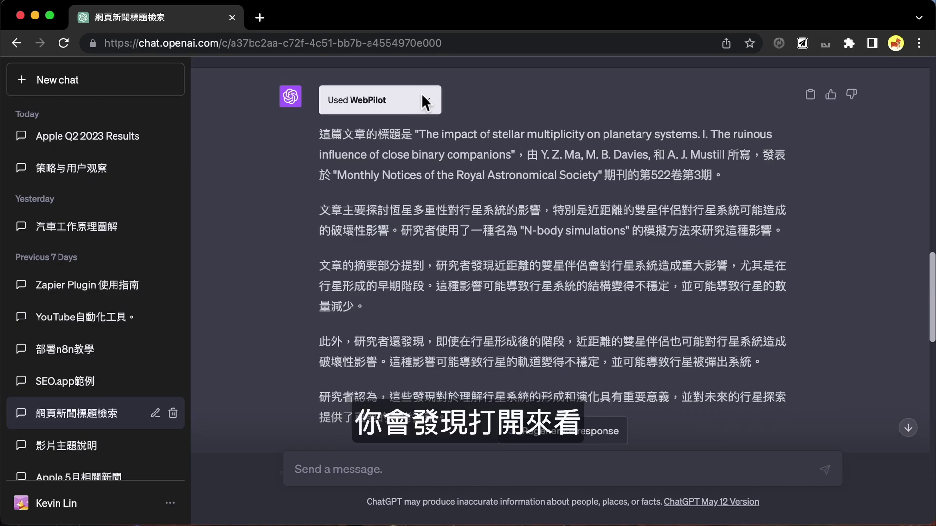
{"action": "left_click", "coordinate": [422, 97]}
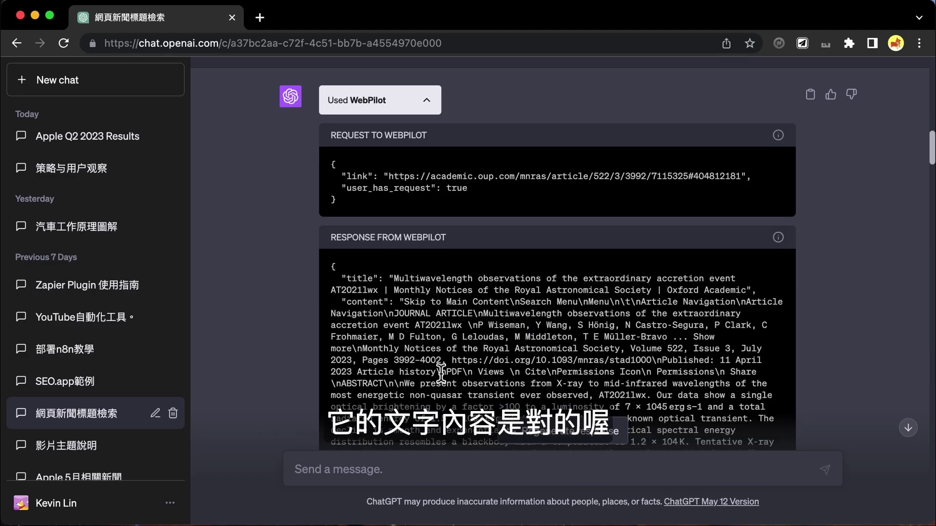
Check the article text WebPilot returned, then collapse the details to compare it with the written summary.
{"action": "scroll", "coordinate": [441, 375], "scroll_direction": "down", "scroll_amount": 2}
{"action": "scroll", "coordinate": [441, 374], "scroll_direction": "up", "scroll_amount": 3}
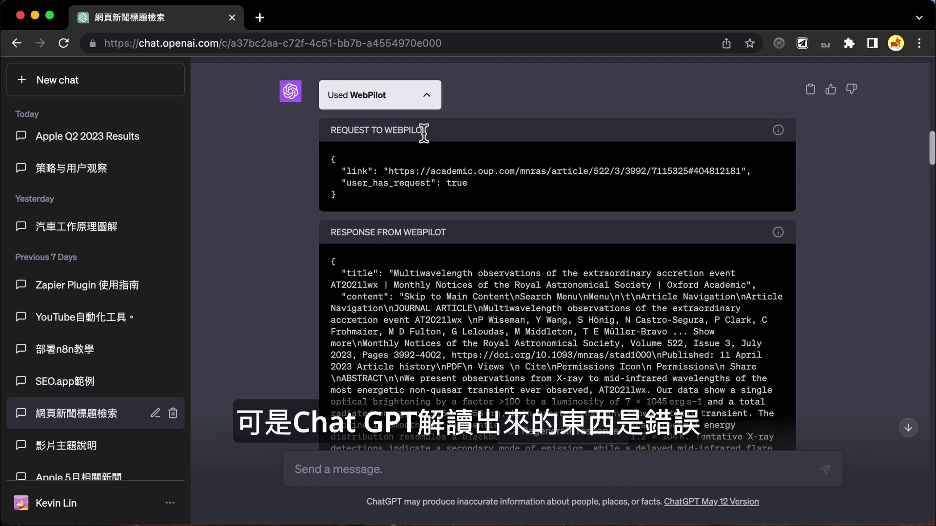
{"action": "left_click", "coordinate": [422, 98]}
{"action": "scroll", "coordinate": [414, 214], "scroll_direction": "down", "scroll_amount": 1}
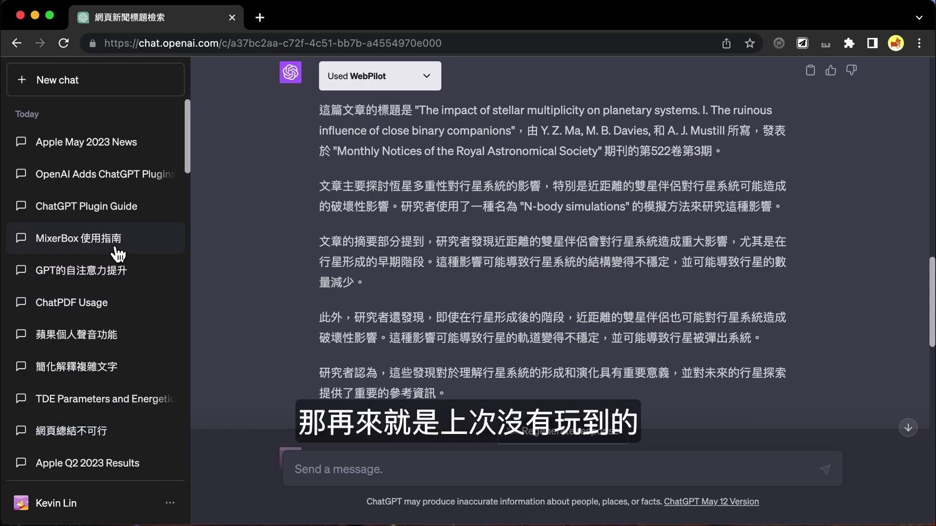
Open the MixerBox 使用指南 chat and read the answer on how to use MixerBox OnePlayer.
{"action": "left_click", "coordinate": [117, 254]}
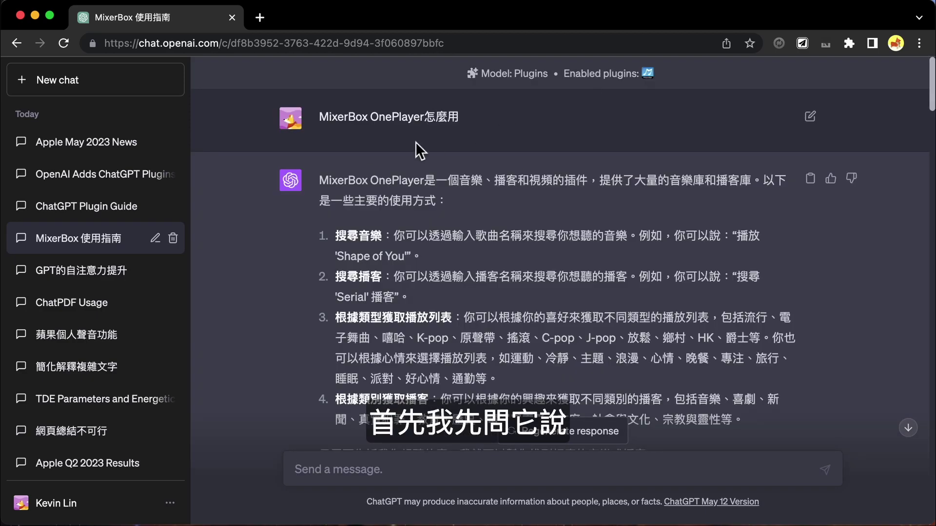
{"action": "scroll", "coordinate": [581, 182], "scroll_direction": "down", "scroll_amount": 2}
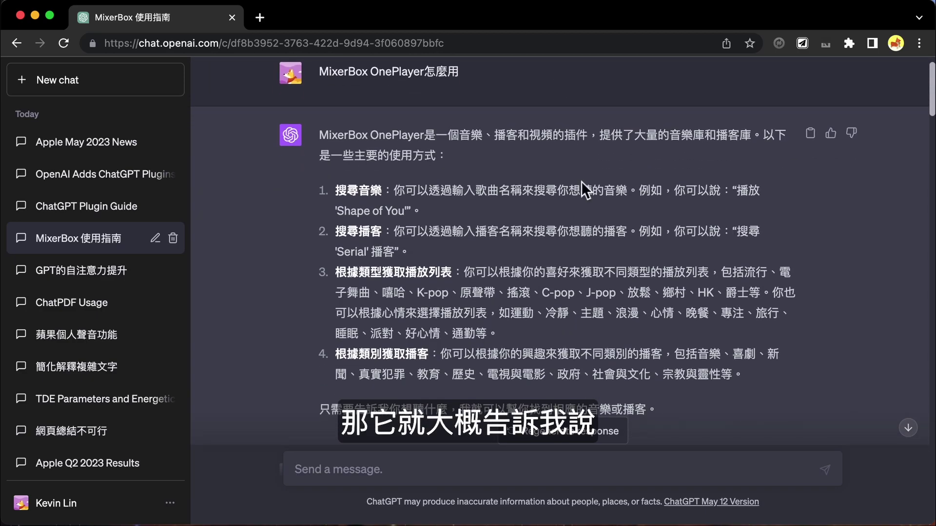
{"action": "scroll", "coordinate": [511, 264], "scroll_direction": "down", "scroll_amount": 2}
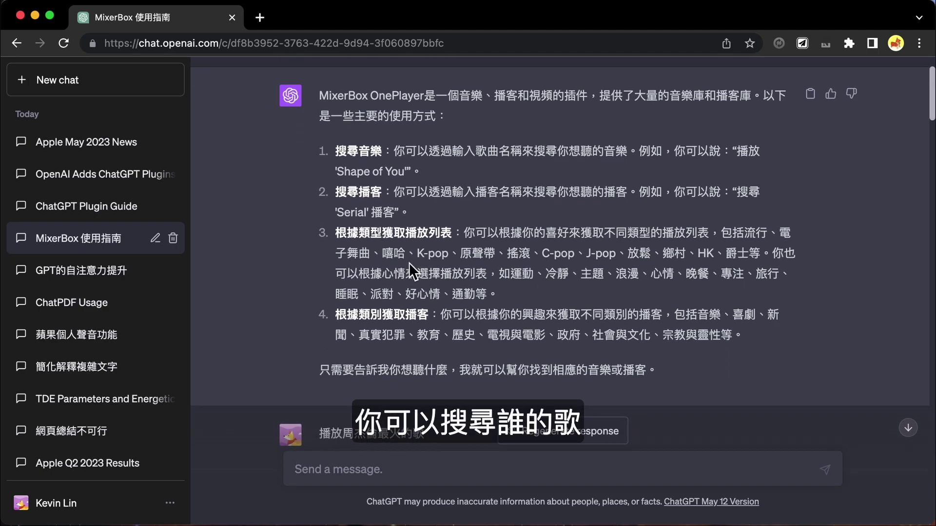
{"action": "scroll", "coordinate": [270, 290], "scroll_direction": "down", "scroll_amount": 8}
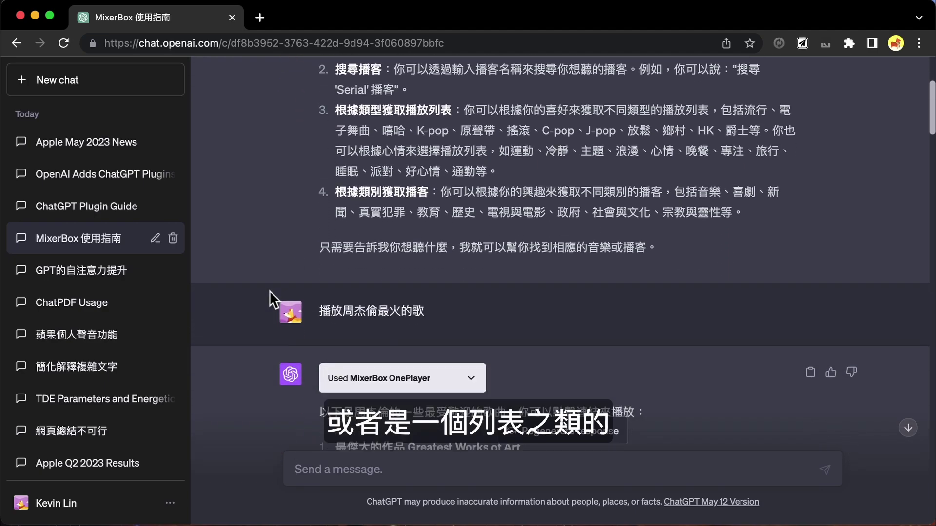
View the replies listing 周杰倫's popular songs and the relaxing music playlists in the MixerBox chat.
{"action": "scroll", "coordinate": [270, 291], "scroll_direction": "down", "scroll_amount": 5}
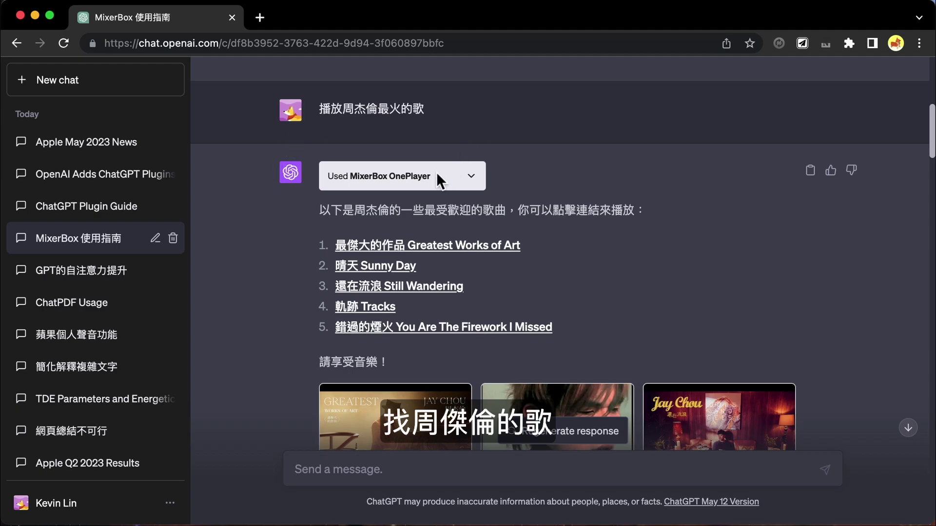
{"action": "scroll", "coordinate": [268, 306], "scroll_direction": "down", "scroll_amount": 3}
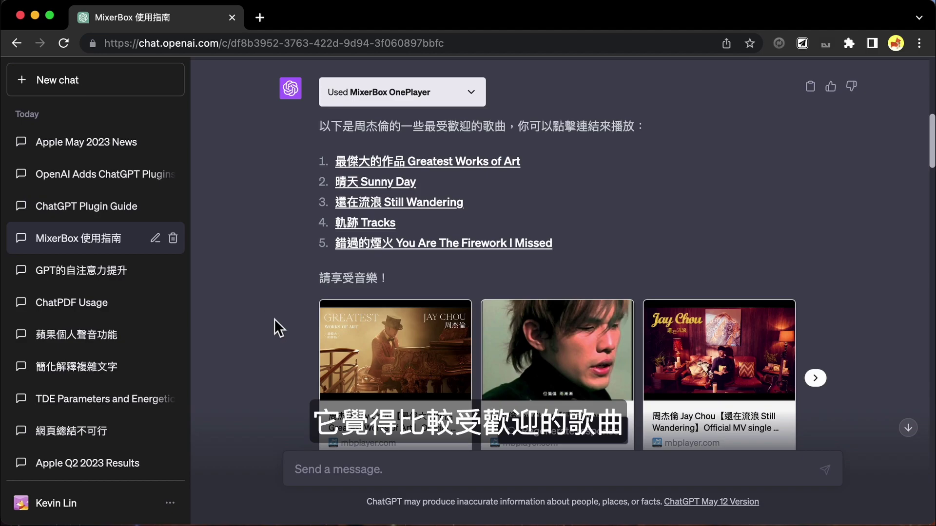
{"action": "scroll", "coordinate": [273, 319], "scroll_direction": "down", "scroll_amount": 1}
{"action": "scroll", "coordinate": [274, 319], "scroll_direction": "down", "scroll_amount": 10}
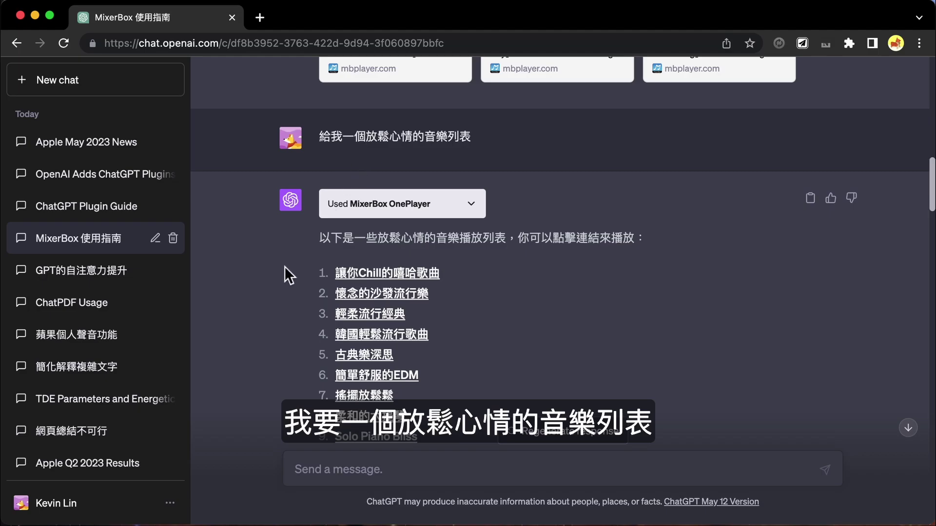
{"action": "scroll", "coordinate": [284, 266], "scroll_direction": "down", "scroll_amount": 1}
{"action": "scroll", "coordinate": [284, 266], "scroll_direction": "down", "scroll_amount": 1}
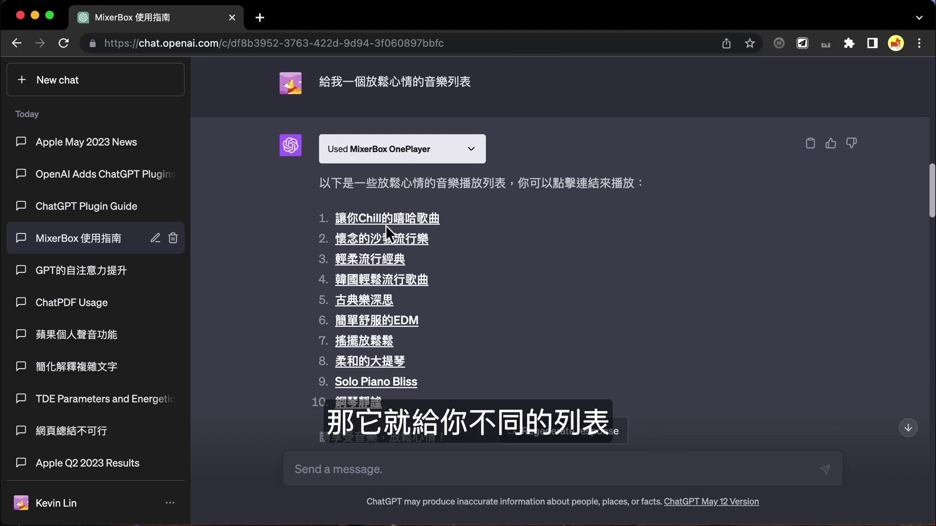
Open the 讓你Chill的嘻哈歌曲 playlist link, look through its songs on the MixerBox OnePlayer site, and close the page.
{"action": "left_click", "coordinate": [423, 218]}
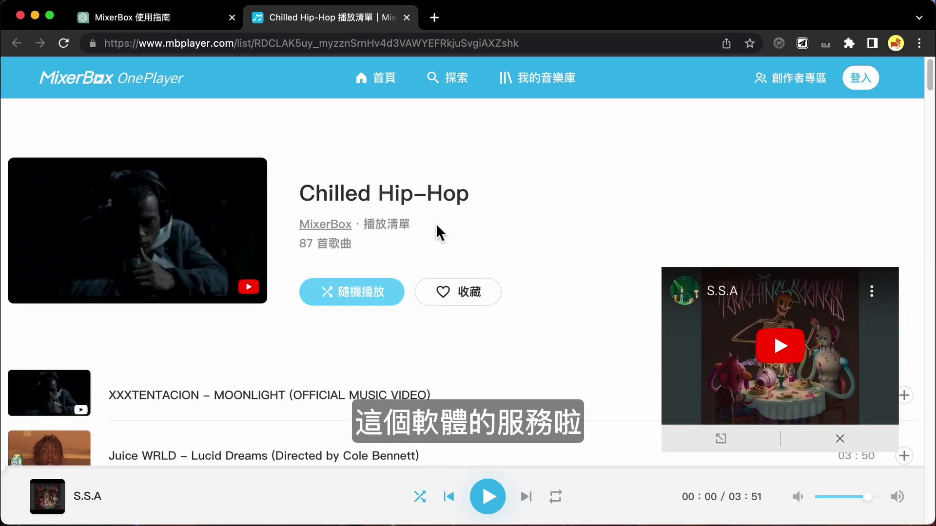
{"action": "scroll", "coordinate": [448, 229], "scroll_direction": "down", "scroll_amount": 2}
{"action": "scroll", "coordinate": [460, 223], "scroll_direction": "down", "scroll_amount": 4}
{"action": "scroll", "coordinate": [460, 227], "scroll_direction": "up", "scroll_amount": 5}
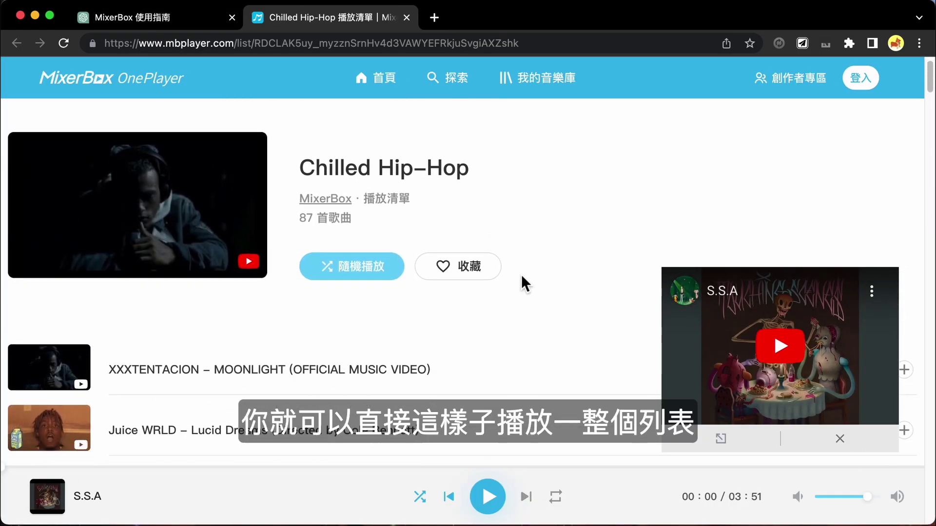
{"action": "scroll", "coordinate": [522, 273], "scroll_direction": "down", "scroll_amount": 7}
{"action": "scroll", "coordinate": [522, 274], "scroll_direction": "up", "scroll_amount": 7}
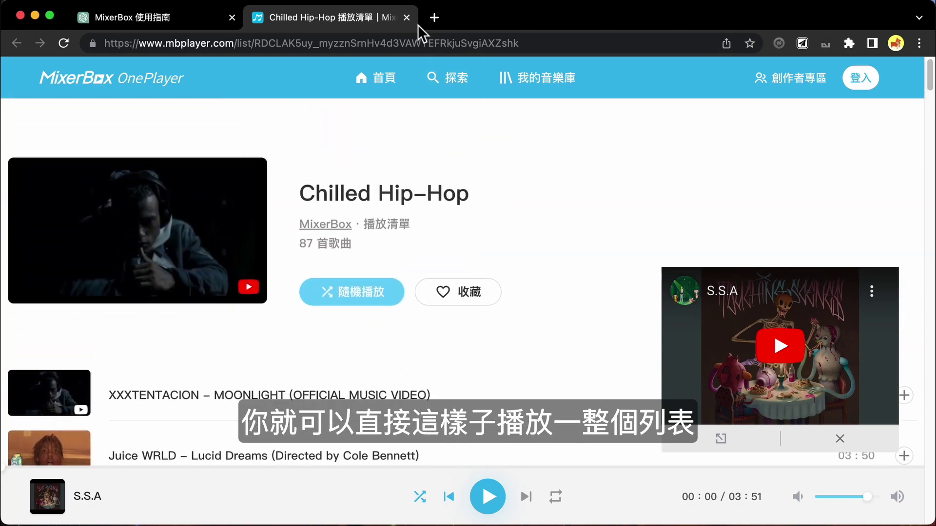
{"action": "left_click", "coordinate": [408, 18]}
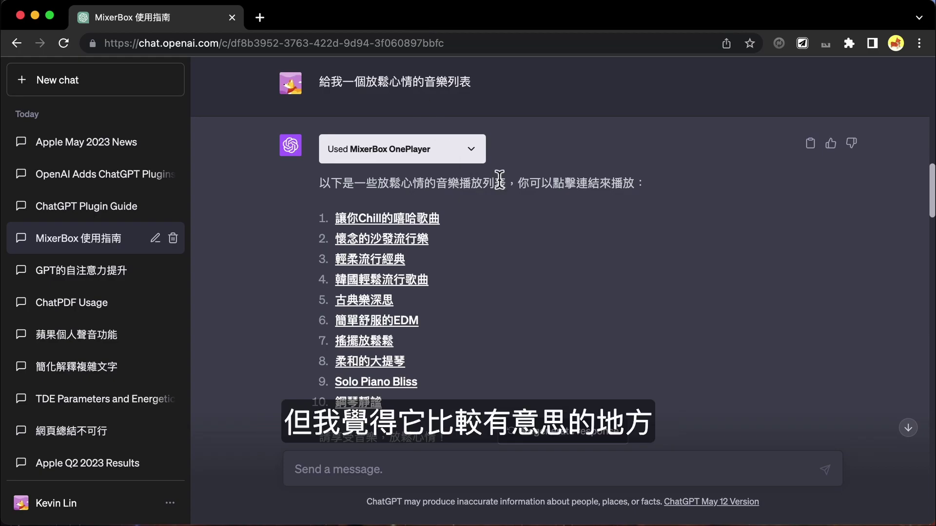
Advance the playlist preview cards beneath the relaxing music list to show further playlists.
{"action": "scroll", "coordinate": [493, 184], "scroll_direction": "down", "scroll_amount": 4}
{"action": "scroll", "coordinate": [498, 177], "scroll_direction": "down", "scroll_amount": 1}
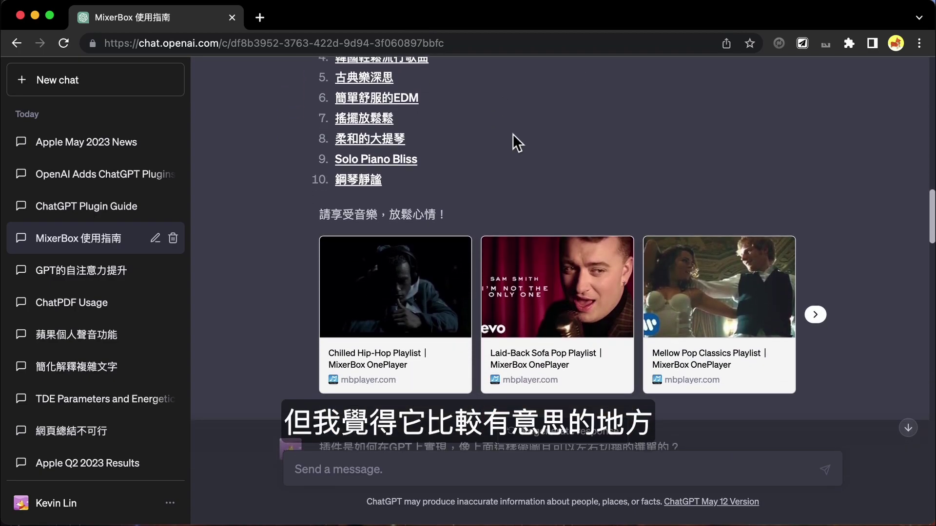
{"action": "left_click", "coordinate": [816, 322]}
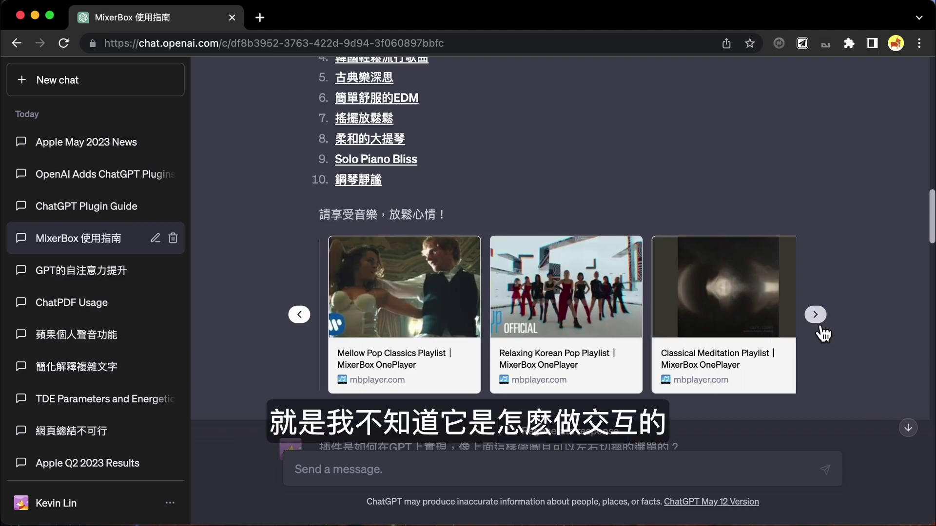
Advance the relaxing music playlist cards to the final ones, through the Solo Piano Bliss playlist.
{"action": "left_click", "coordinate": [819, 324]}
{"action": "left_click", "coordinate": [820, 325]}
{"action": "left_click", "coordinate": [821, 327]}
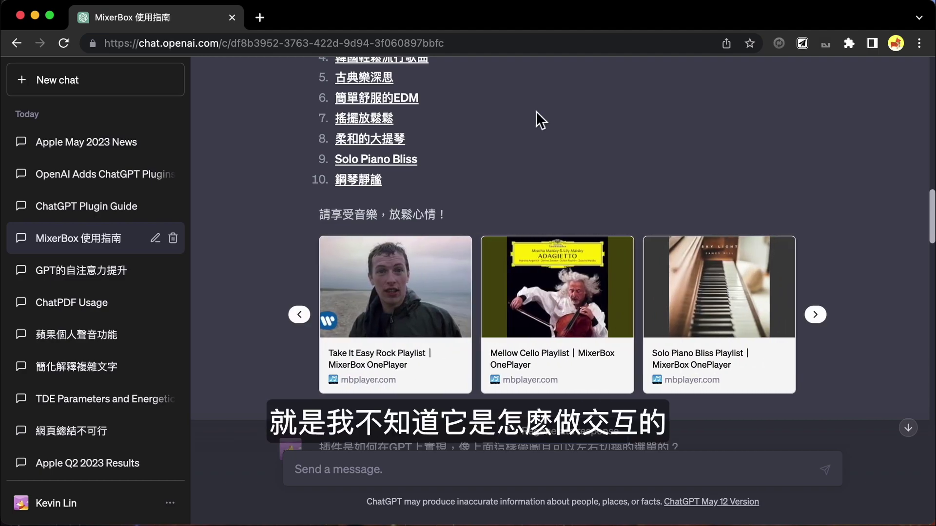
Expand the MixerBox OnePlayer call details for the relaxing music prompt, look through the request and response data, and collapse them.
{"action": "scroll", "coordinate": [536, 111], "scroll_direction": "up", "scroll_amount": 5}
{"action": "left_click", "coordinate": [472, 155]}
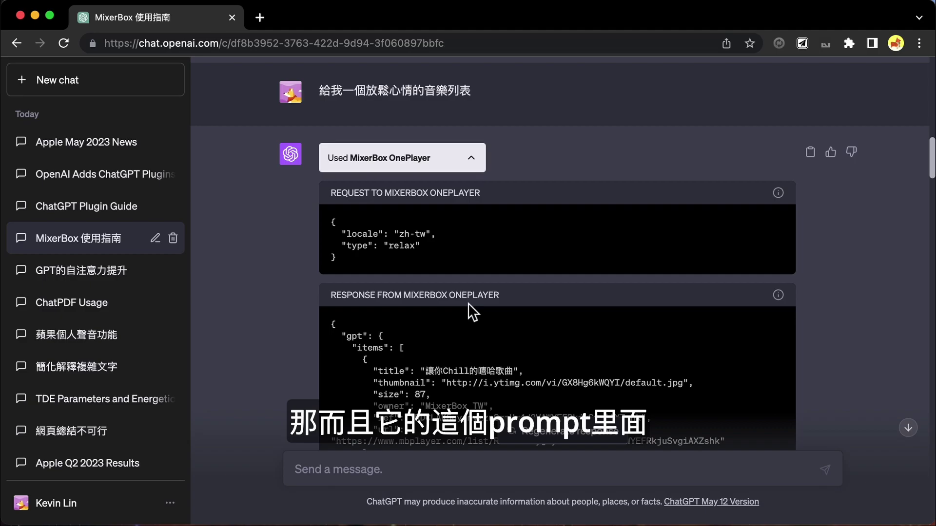
{"action": "scroll", "coordinate": [468, 303], "scroll_direction": "down", "scroll_amount": 15}
{"action": "scroll", "coordinate": [468, 303], "scroll_direction": "down", "scroll_amount": 3}
{"action": "scroll", "coordinate": [467, 303], "scroll_direction": "up", "scroll_amount": 15}
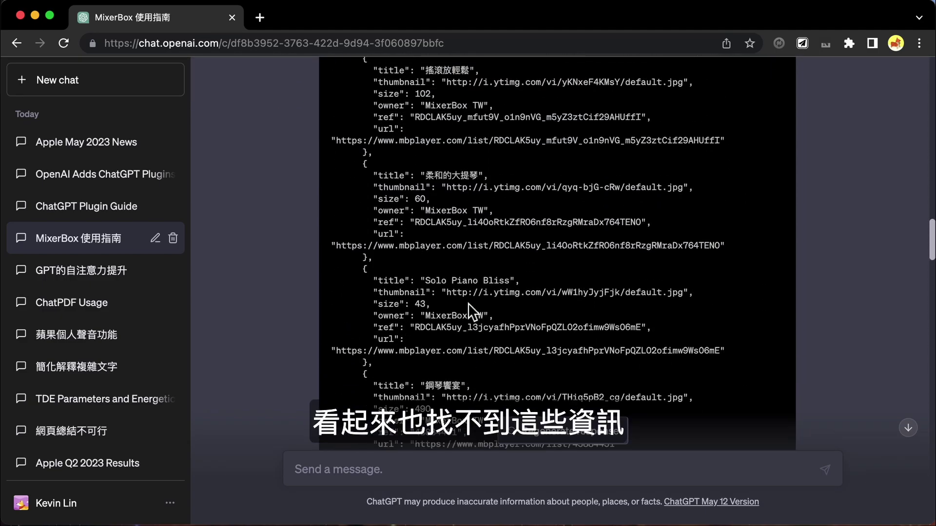
{"action": "scroll", "coordinate": [470, 312], "scroll_direction": "down", "scroll_amount": 3}
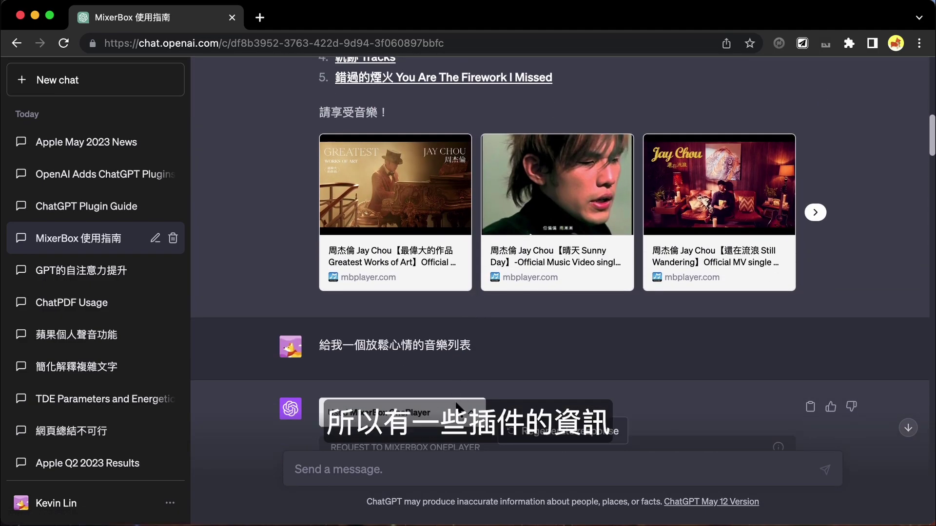
{"action": "scroll", "coordinate": [442, 323], "scroll_direction": "down", "scroll_amount": 13}
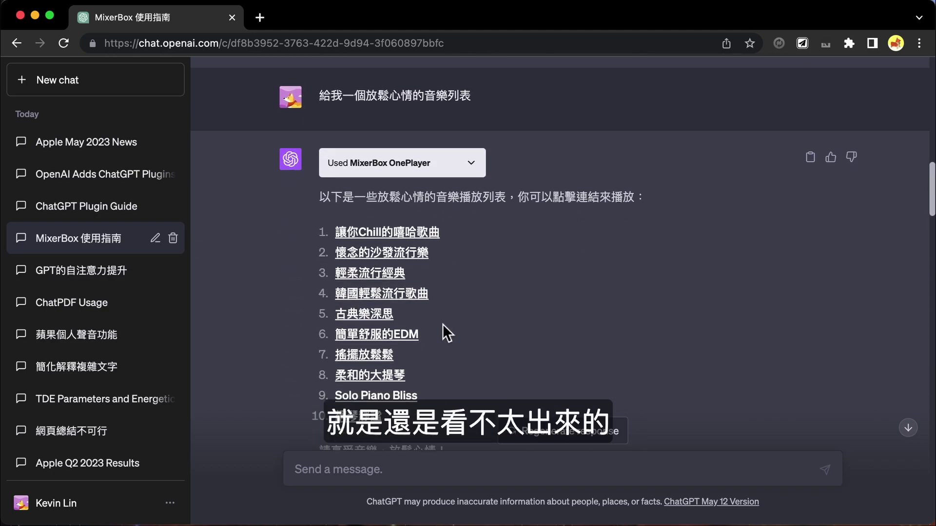
Read the follow-up questions and answers on how plugins create swipeable image menus and whether pasted JSON data can become one.
{"action": "scroll", "coordinate": [448, 335], "scroll_direction": "down", "scroll_amount": 1}
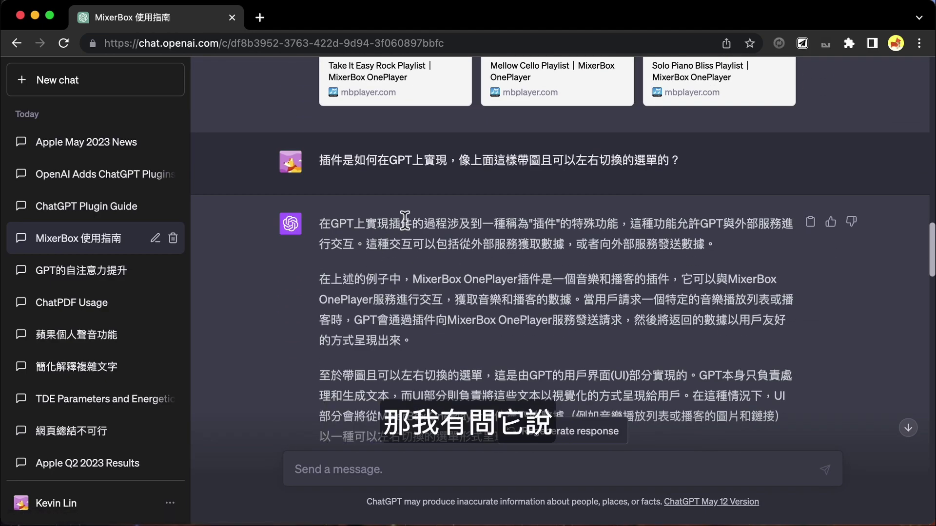
{"action": "scroll", "coordinate": [464, 252], "scroll_direction": "down", "scroll_amount": 1}
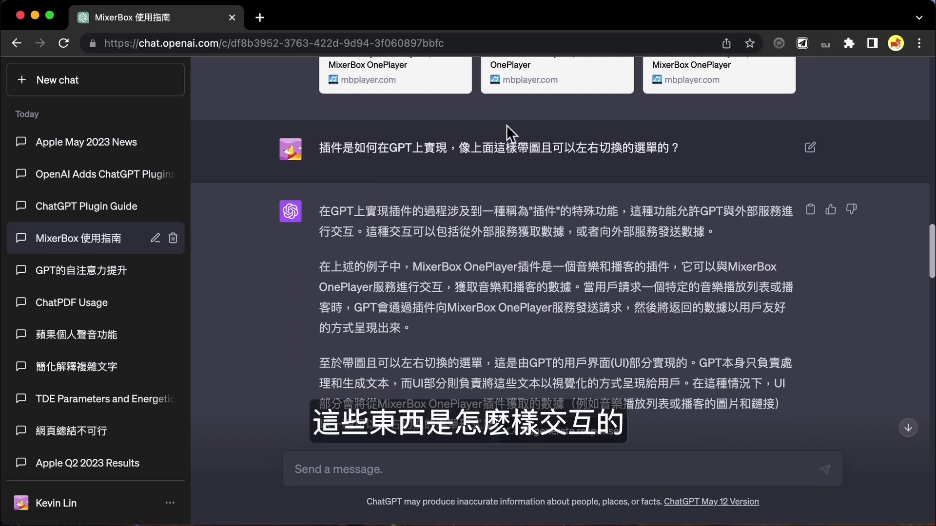
{"action": "scroll", "coordinate": [457, 326], "scroll_direction": "down", "scroll_amount": 1}
{"action": "scroll", "coordinate": [457, 325], "scroll_direction": "down", "scroll_amount": 20}
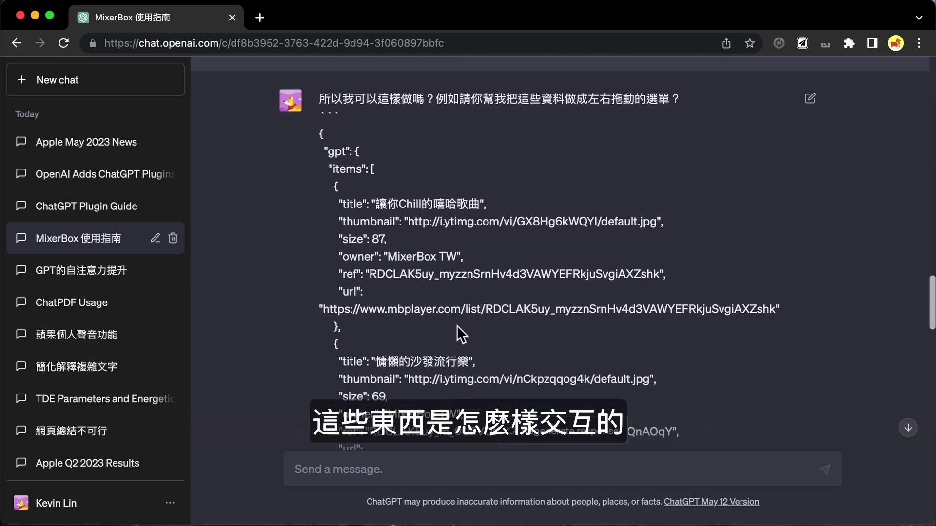
{"action": "scroll", "coordinate": [457, 325], "scroll_direction": "down", "scroll_amount": 15}
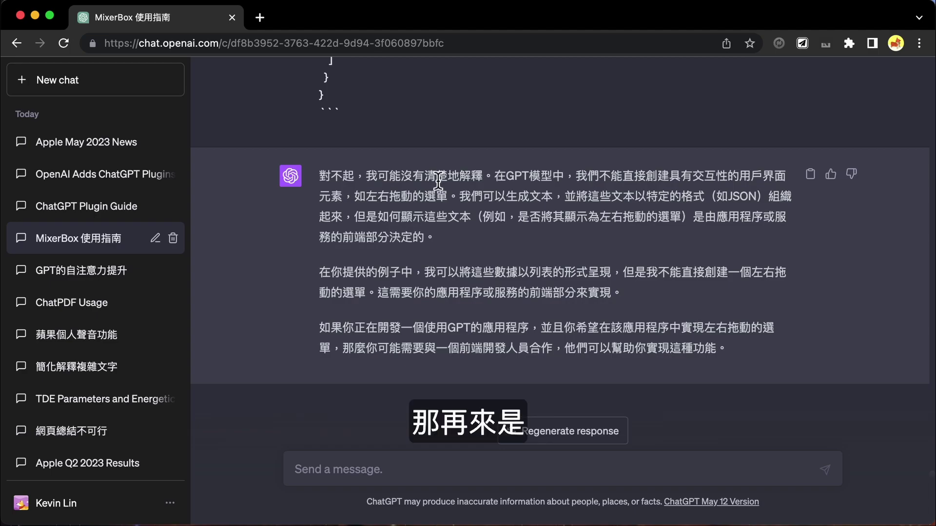
Open the ChatPDF Usage chat and read its explanation of loading and querying PDFs, down to the arXiv summary request.
{"action": "left_click", "coordinate": [71, 303]}
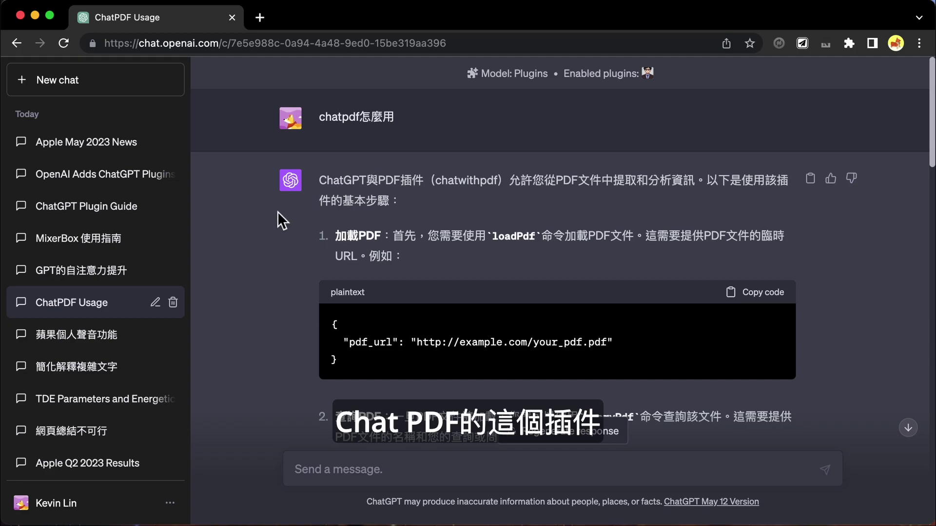
{"action": "scroll", "coordinate": [277, 212], "scroll_direction": "down", "scroll_amount": 1}
{"action": "scroll", "coordinate": [274, 254], "scroll_direction": "down", "scroll_amount": 5}
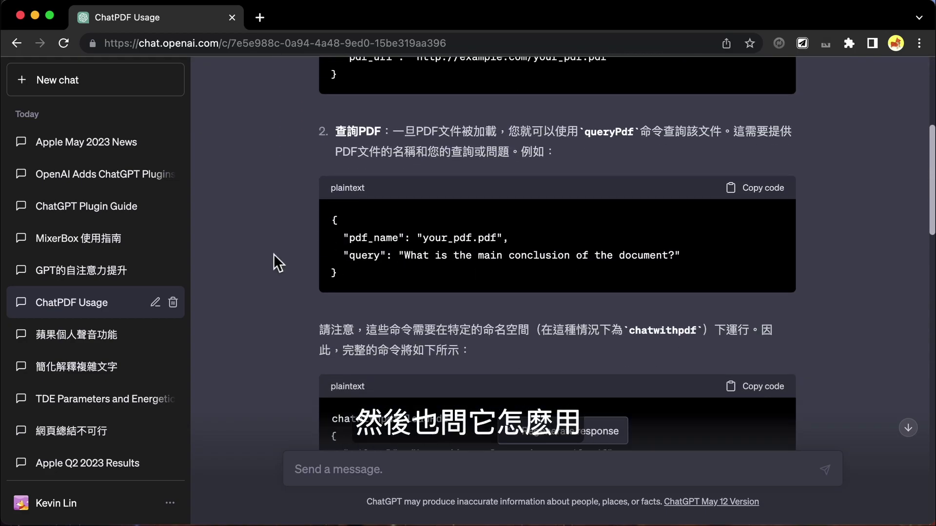
{"action": "scroll", "coordinate": [273, 254], "scroll_direction": "down", "scroll_amount": 4}
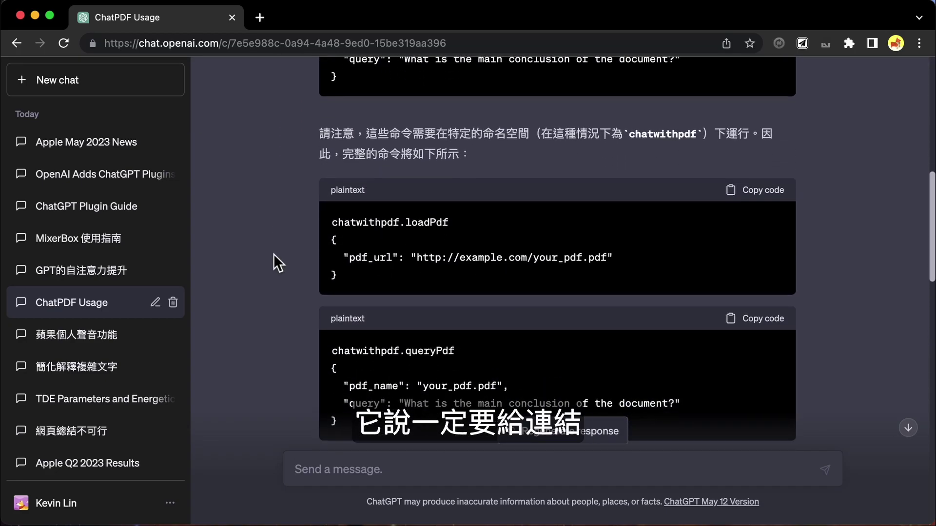
{"action": "scroll", "coordinate": [274, 254], "scroll_direction": "down", "scroll_amount": 15}
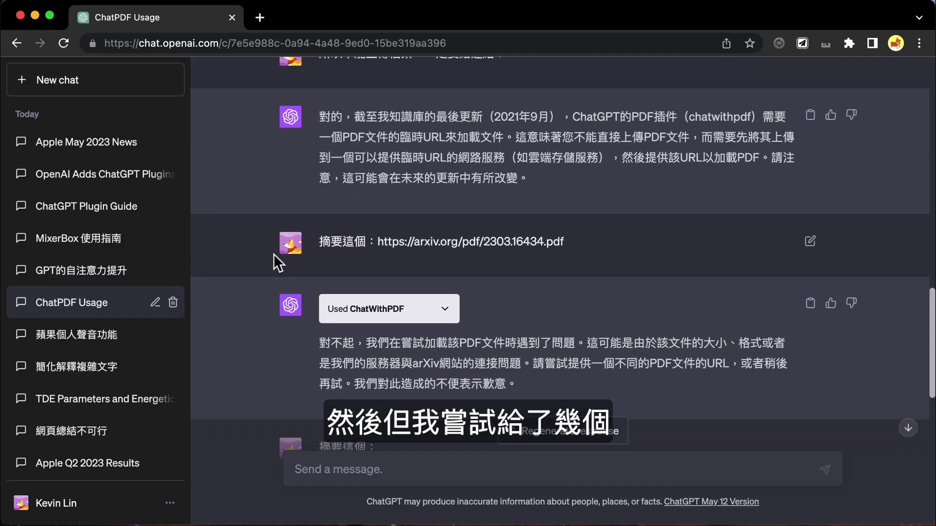
{"action": "scroll", "coordinate": [273, 254], "scroll_direction": "down", "scroll_amount": 1}
{"action": "triple_click", "coordinate": [391, 221]}
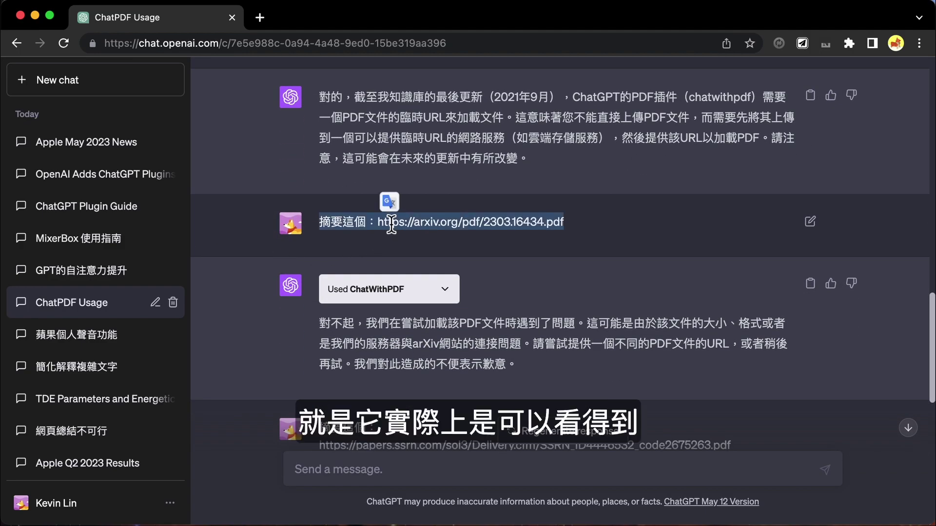
{"action": "left_click", "coordinate": [478, 227]}
{"action": "left_click_drag", "start_coordinate": [377, 226], "coordinate": [629, 229]}
{"action": "key", "text": "super+c"}
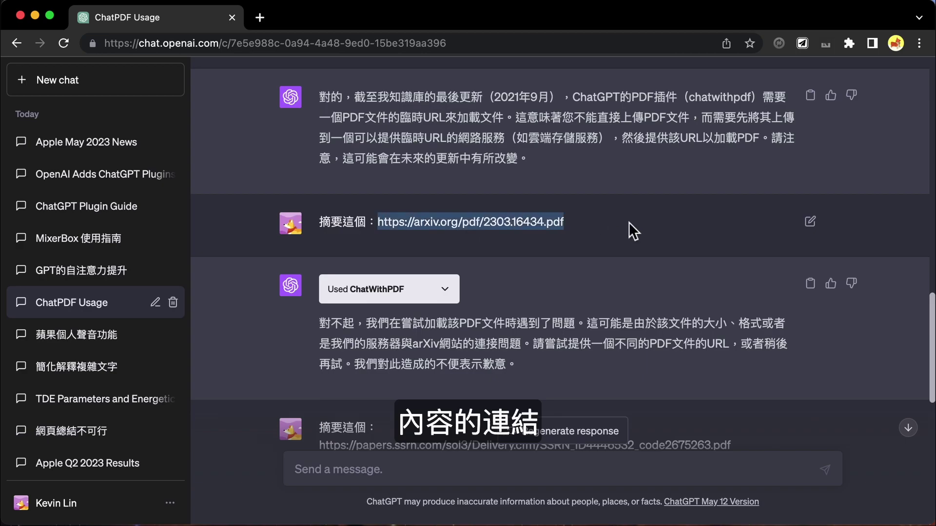
{"action": "key", "text": "super+t"}
{"action": "key", "text": "super+v"}
{"action": "key", "text": "Return"}
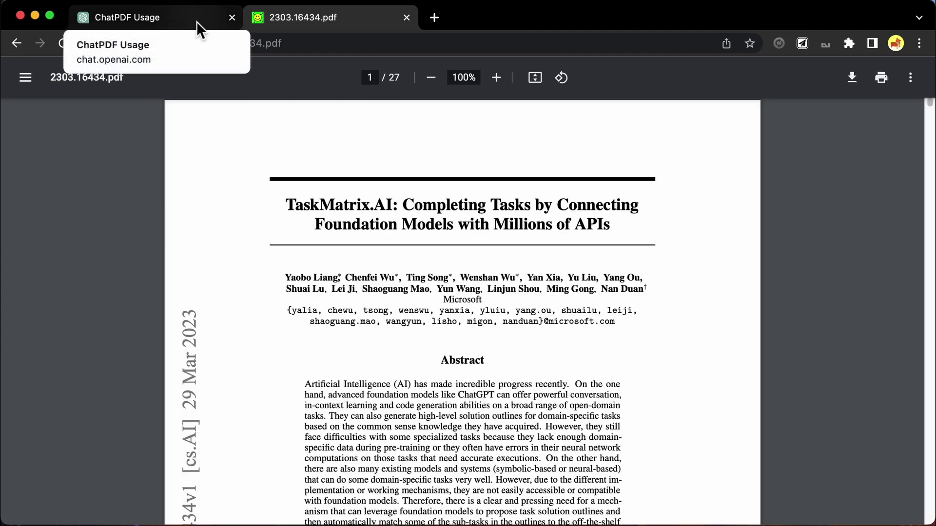
{"action": "left_click", "coordinate": [196, 22]}
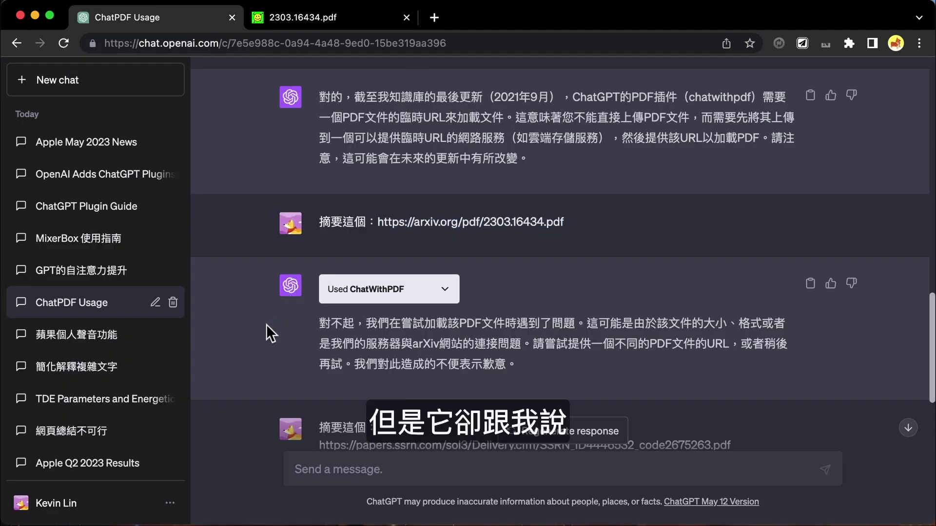
Expand the ChatWithPDF request details for the arXiv link, check the submitted URL, and collapse them.
{"action": "scroll", "coordinate": [266, 324], "scroll_direction": "down", "scroll_amount": 2}
{"action": "left_click", "coordinate": [444, 244]}
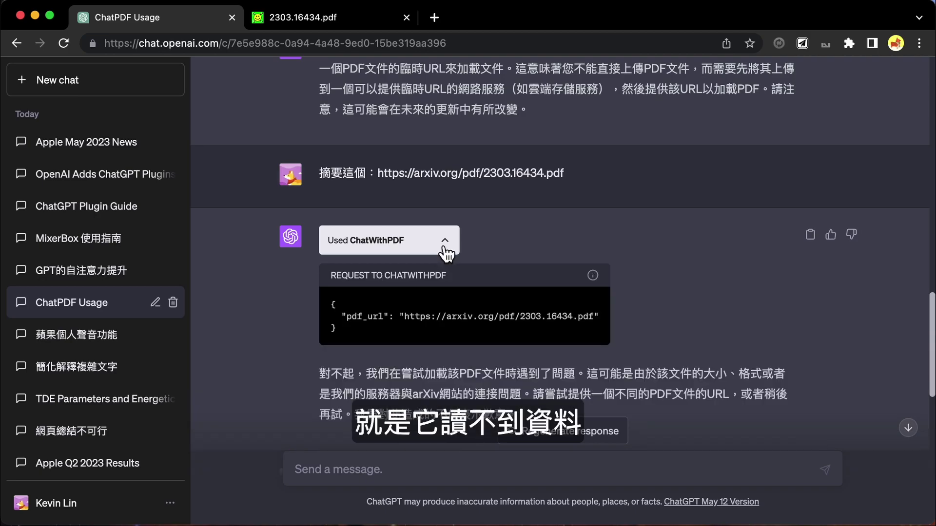
{"action": "left_click", "coordinate": [445, 249]}
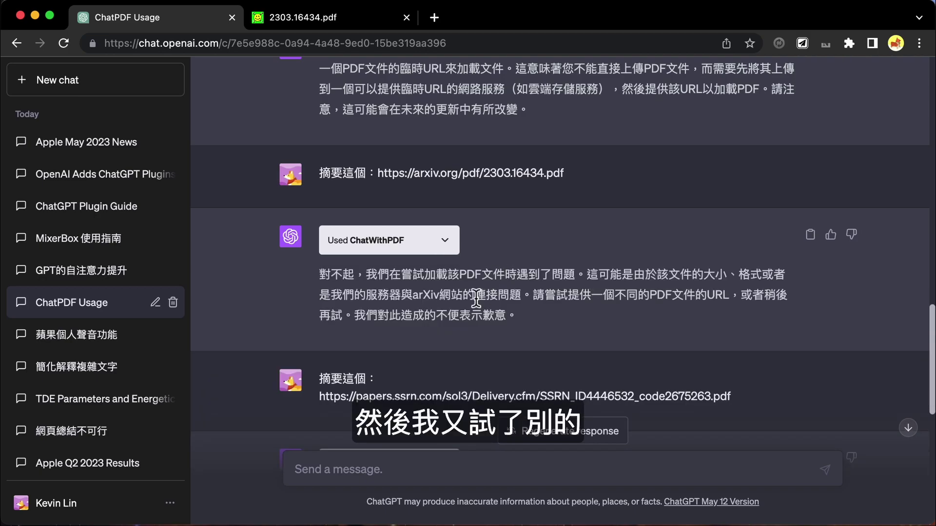
Review the two SSRN PDF summary requests and the ChatWithPDF replies to them.
{"action": "scroll", "coordinate": [441, 273], "scroll_direction": "down", "scroll_amount": 5}
{"action": "scroll", "coordinate": [697, 191], "scroll_direction": "down", "scroll_amount": 4}
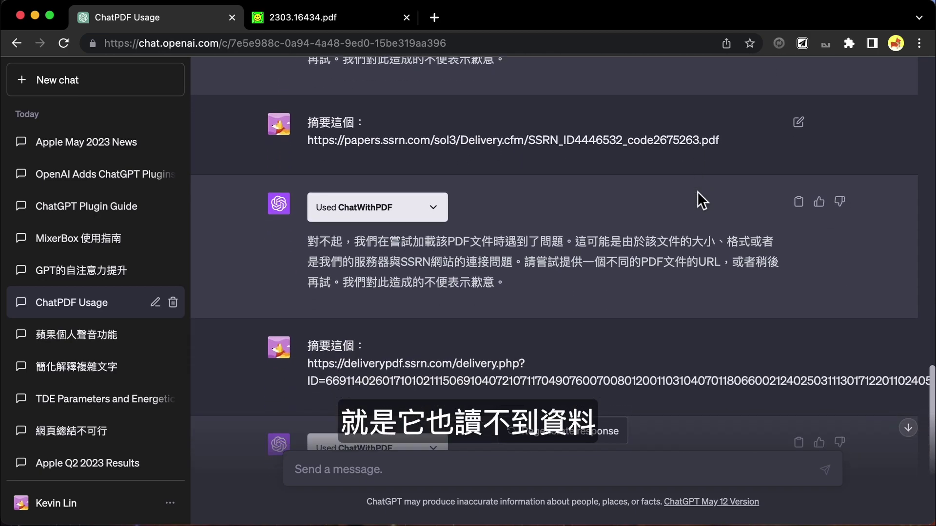
{"action": "scroll", "coordinate": [697, 191], "scroll_direction": "down", "scroll_amount": 3}
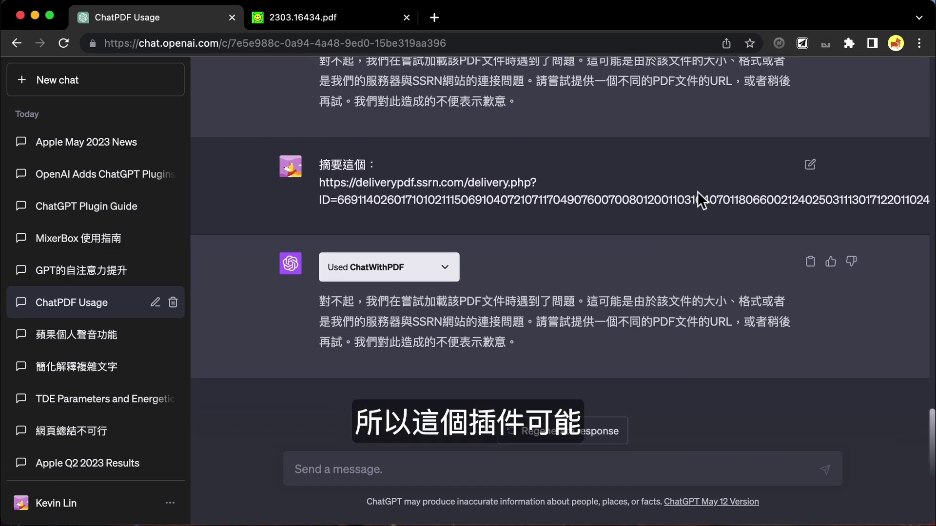
{"action": "scroll", "coordinate": [697, 191], "scroll_direction": "up", "scroll_amount": 2}
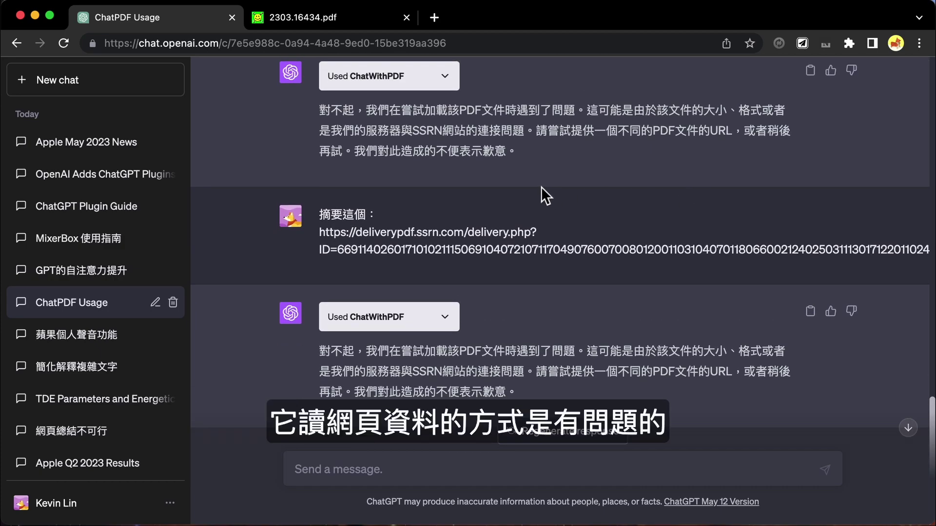
{"action": "scroll", "coordinate": [541, 186], "scroll_direction": "up", "scroll_amount": 1}
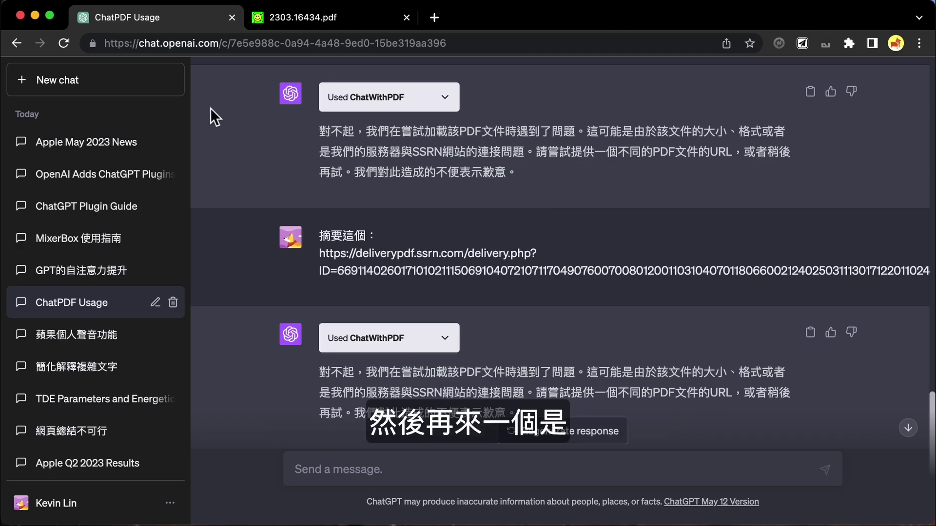
Start a new chat, open the list of installed plugins, and examine SEO.app and the other entries down to the Plugin store.
{"action": "left_click", "coordinate": [133, 80]}
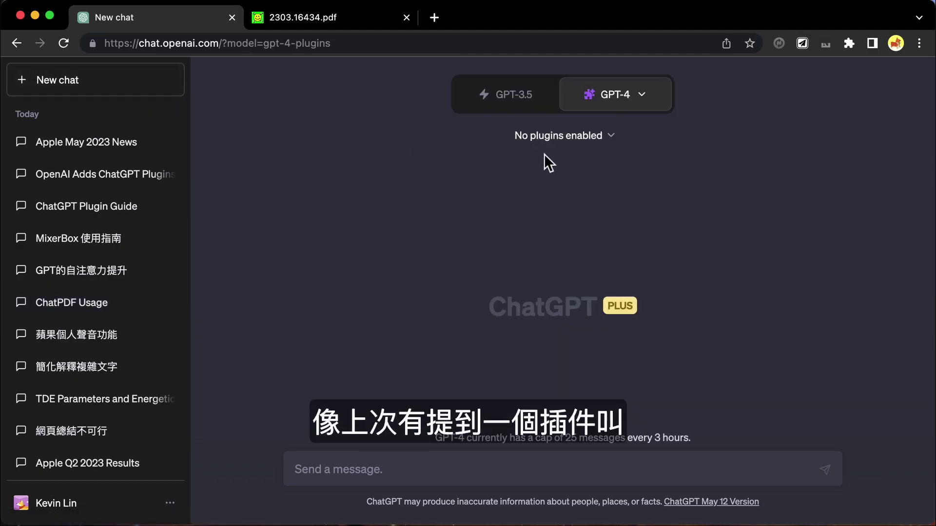
{"action": "left_click", "coordinate": [626, 139]}
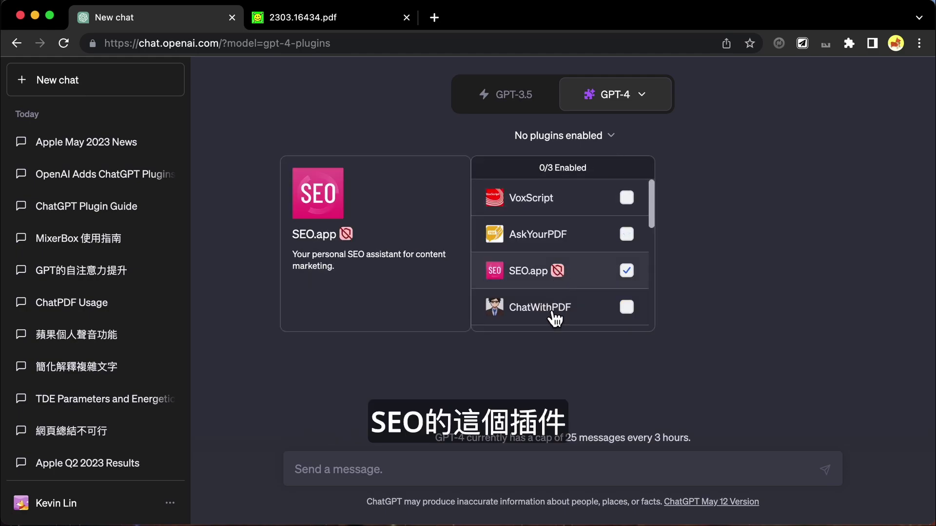
{"action": "left_click", "coordinate": [512, 287]}
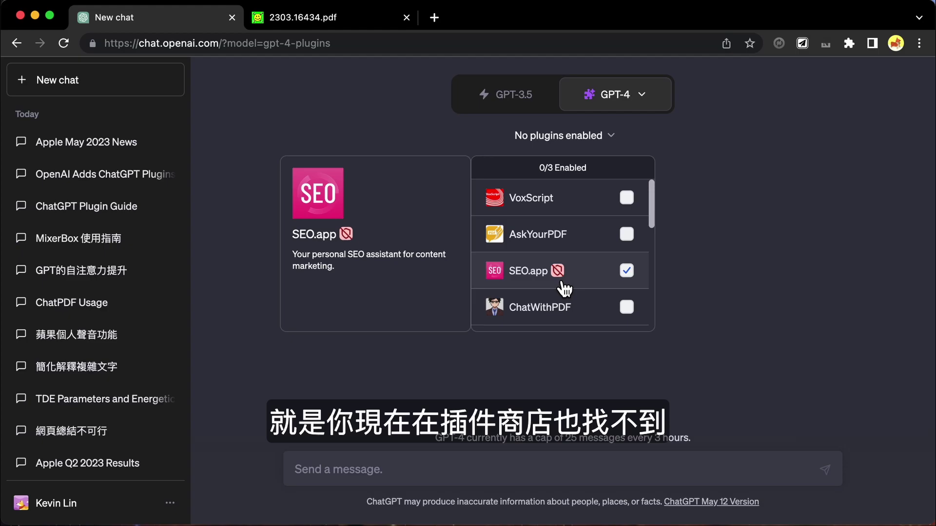
{"action": "scroll", "coordinate": [564, 244], "scroll_direction": "down", "scroll_amount": 4}
{"action": "scroll", "coordinate": [565, 249], "scroll_direction": "down", "scroll_amount": 4}
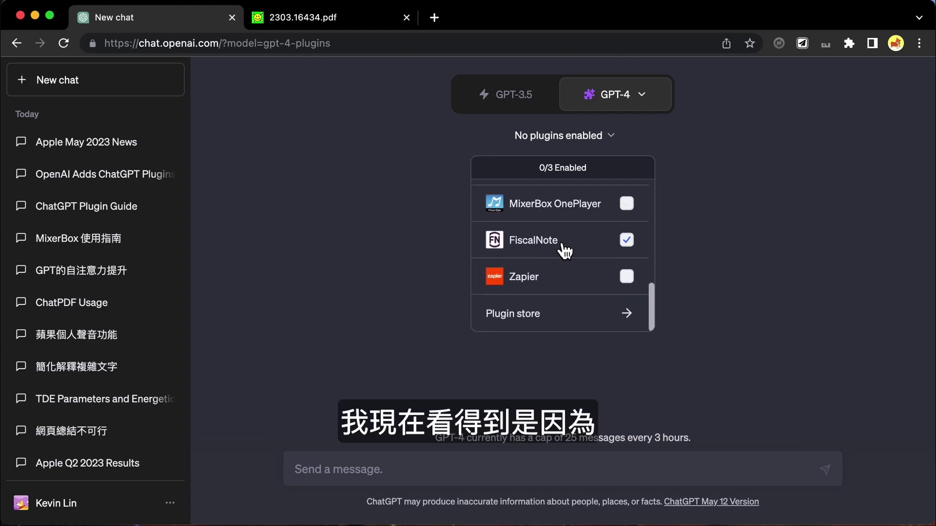
{"action": "scroll", "coordinate": [560, 246], "scroll_direction": "up", "scroll_amount": 8}
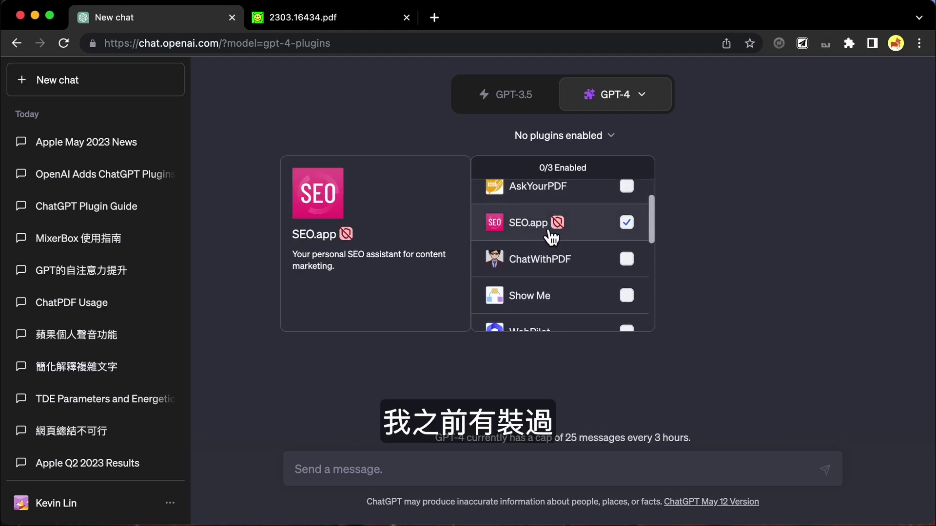
{"action": "scroll", "coordinate": [545, 238], "scroll_direction": "down", "scroll_amount": 1}
{"action": "scroll", "coordinate": [553, 238], "scroll_direction": "up", "scroll_amount": 1}
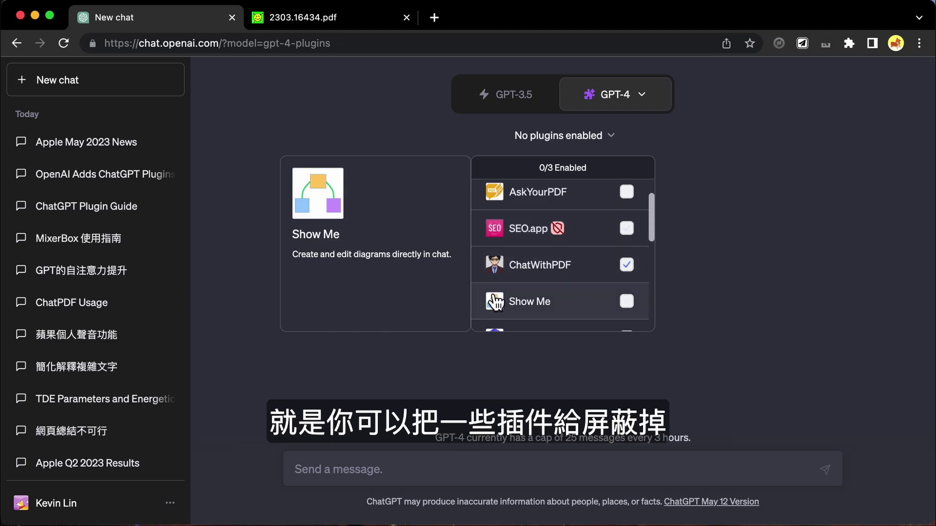
{"action": "left_click", "coordinate": [429, 358]}
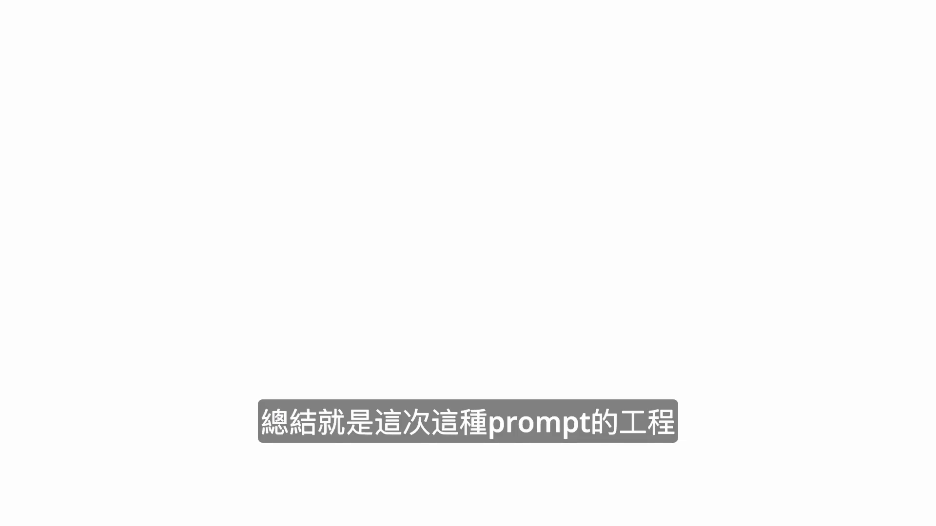